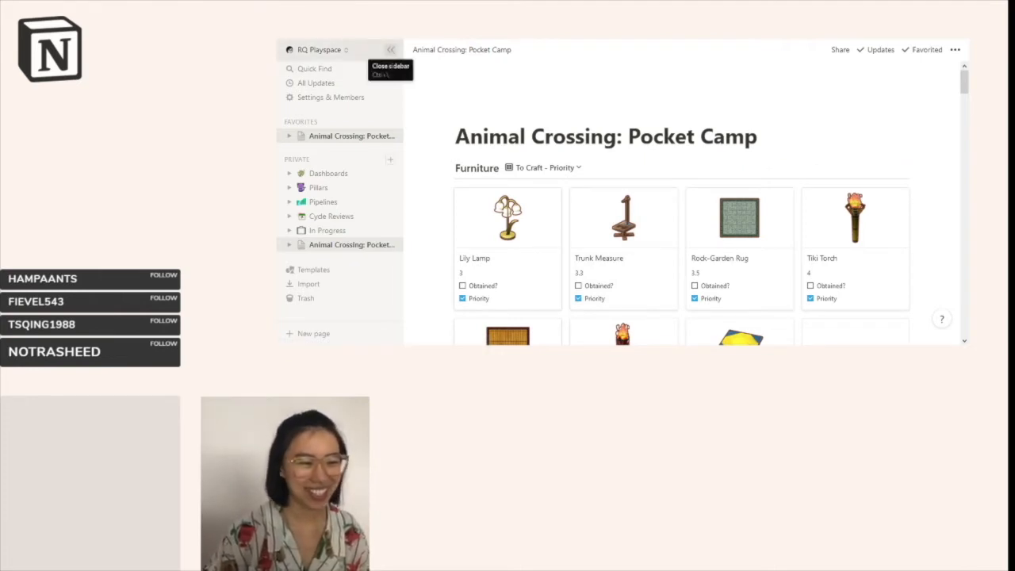
Step: Hide the sidebar and look through the furniture cards in the To Craft - Priority gallery
{"action": "left_click", "coordinate": [390, 49]}
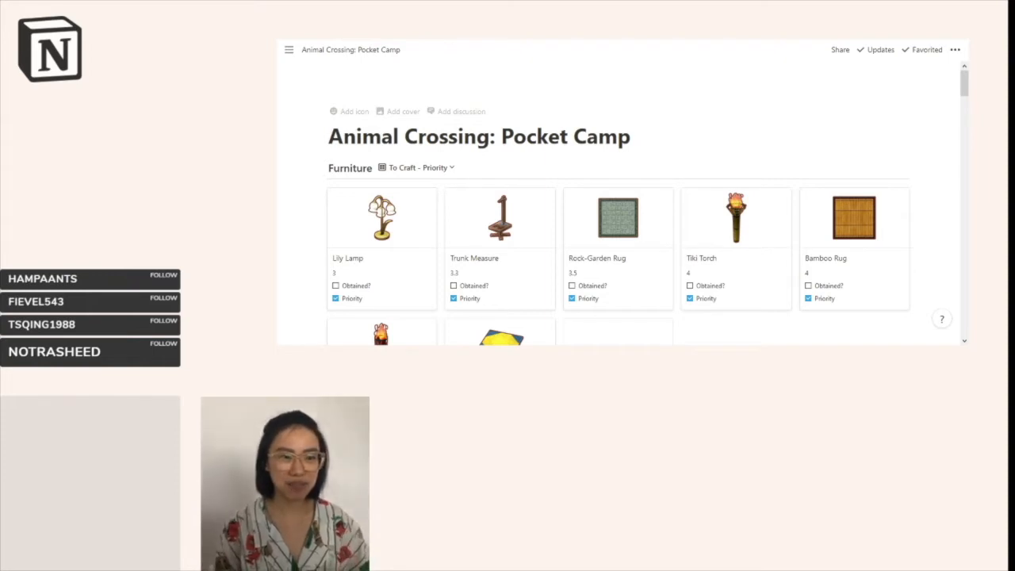
{"action": "scroll", "coordinate": [619, 218], "scroll_direction": "down", "scroll_amount": 1}
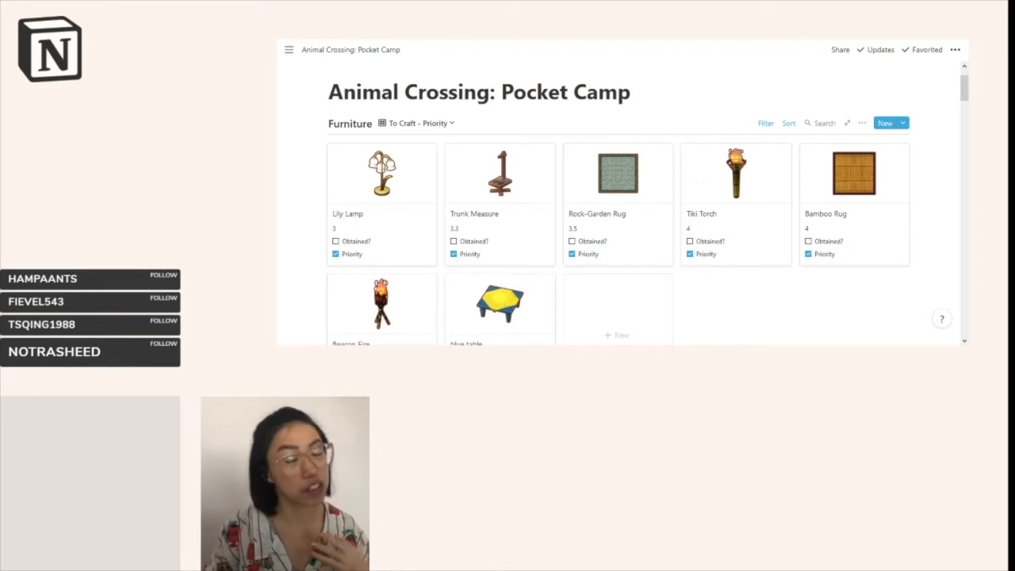
{"action": "scroll", "coordinate": [619, 238], "scroll_direction": "down", "scroll_amount": 1}
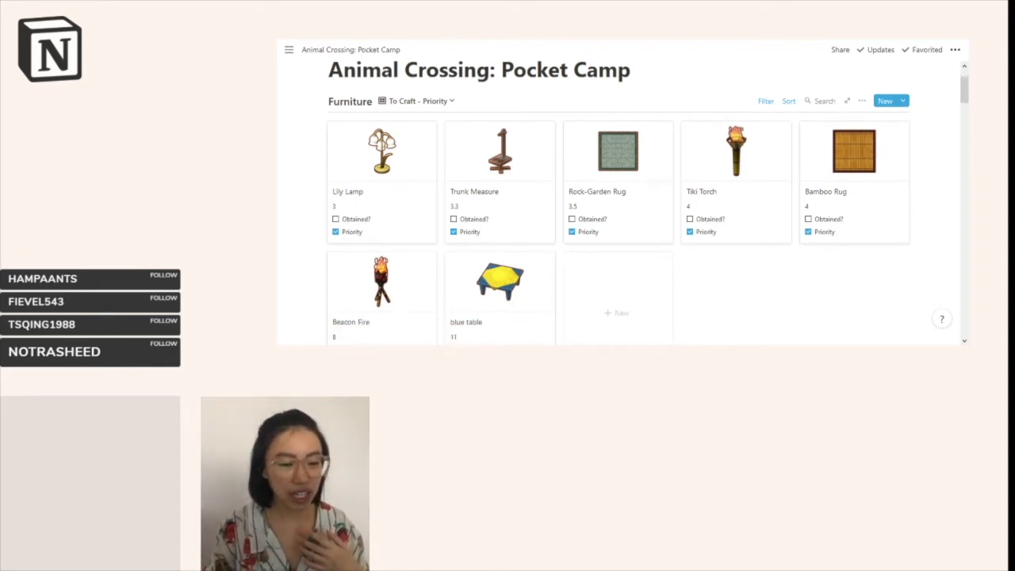
{"action": "scroll", "coordinate": [618, 238], "scroll_direction": "down", "scroll_amount": 1}
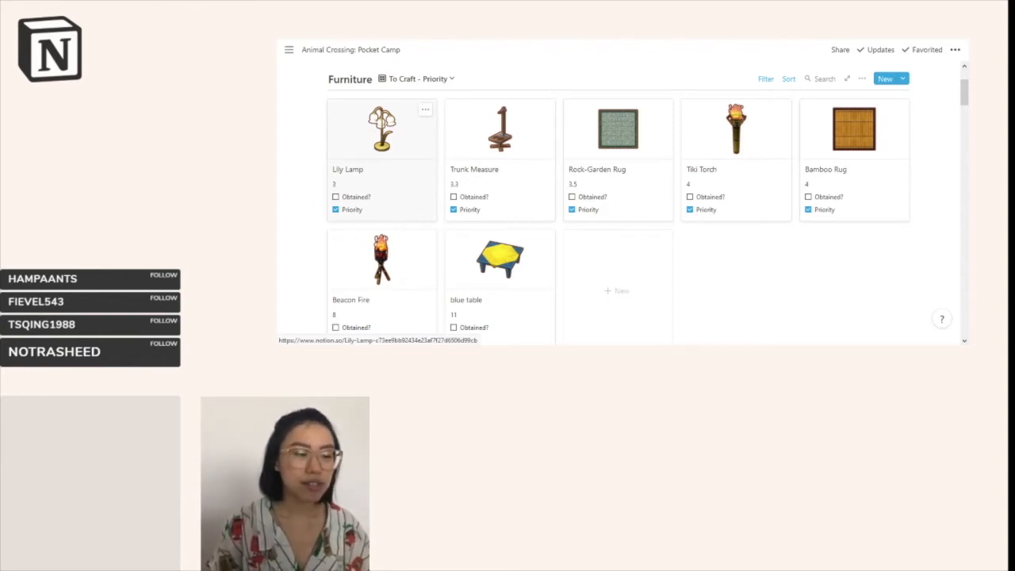
{"action": "scroll", "coordinate": [381, 143], "scroll_direction": "down", "scroll_amount": 1}
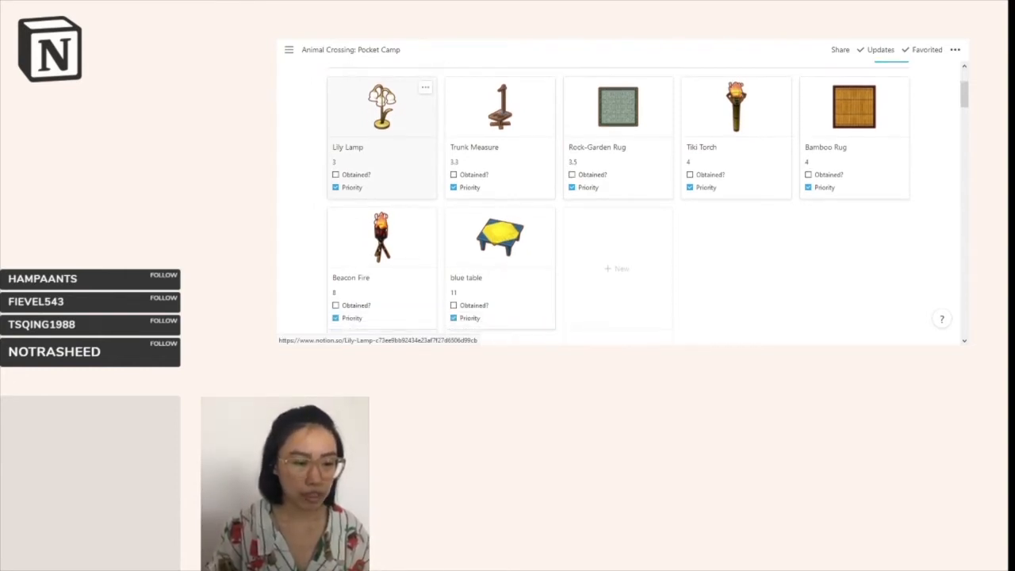
{"action": "scroll", "coordinate": [381, 142], "scroll_direction": "down", "scroll_amount": 3}
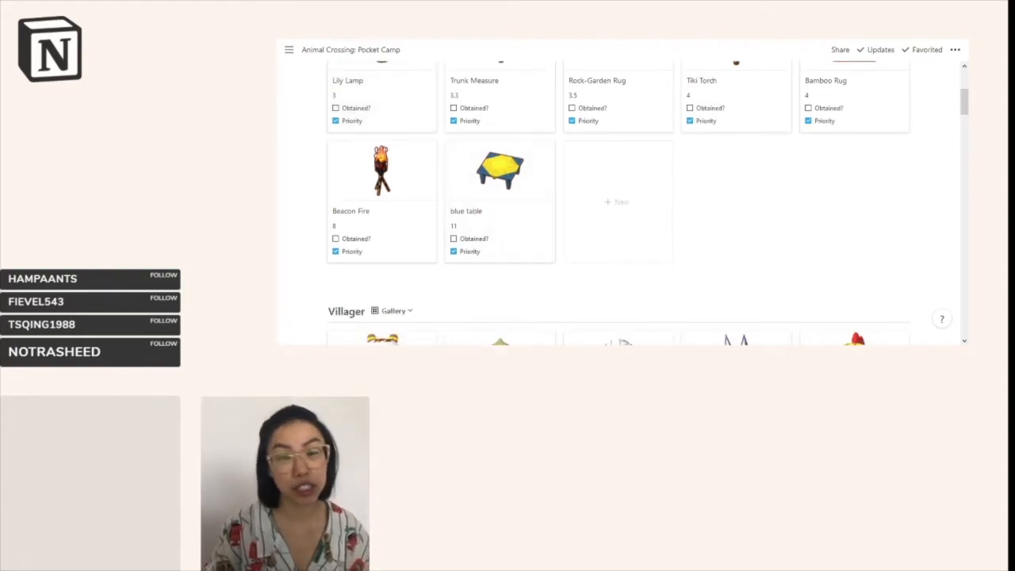
{"action": "scroll", "coordinate": [500, 159], "scroll_direction": "down", "scroll_amount": 2}
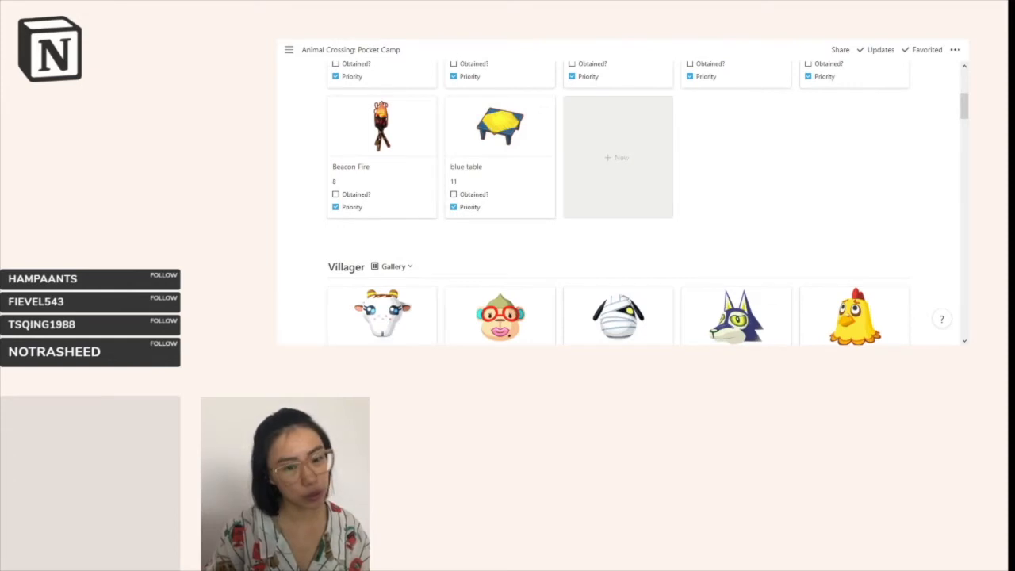
Step: Browse the whole Villager gallery, examining the villager cards and their completion percentages
{"action": "scroll", "coordinate": [618, 143], "scroll_direction": "down", "scroll_amount": 3}
{"action": "scroll", "coordinate": [618, 198], "scroll_direction": "down", "scroll_amount": 3}
{"action": "scroll", "coordinate": [618, 183], "scroll_direction": "down", "scroll_amount": 1}
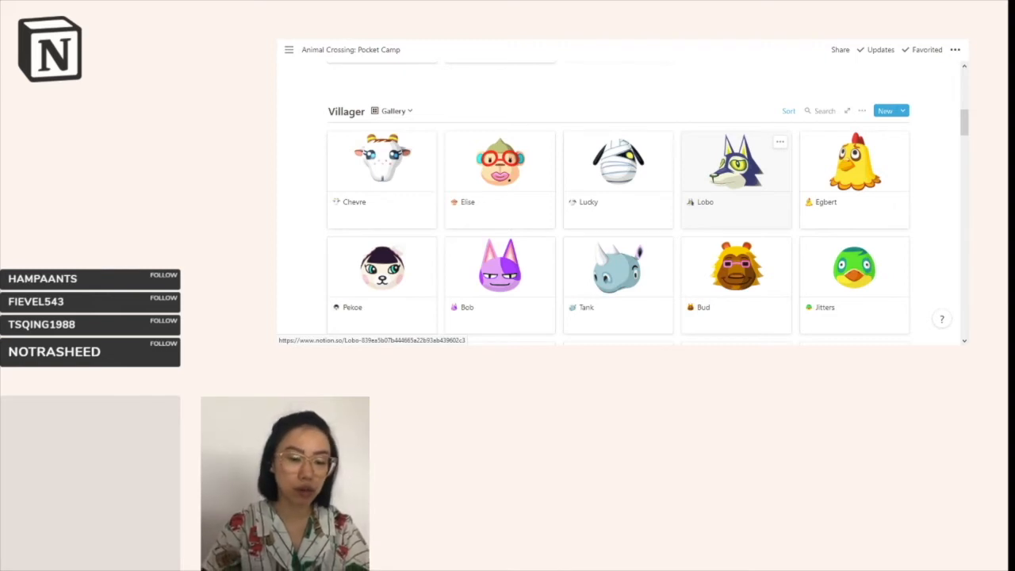
{"action": "scroll", "coordinate": [737, 166], "scroll_direction": "down", "scroll_amount": 3}
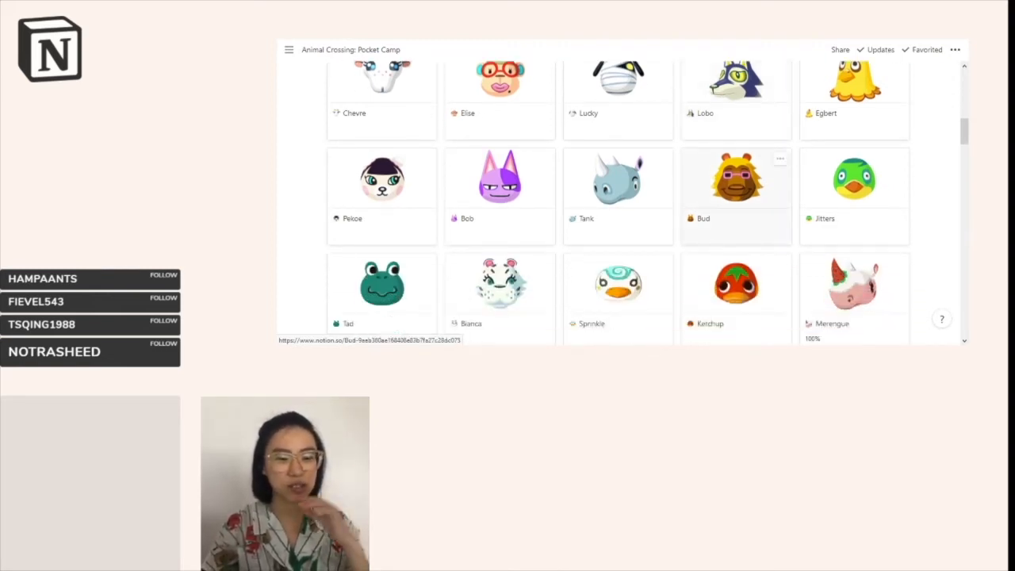
{"action": "scroll", "coordinate": [737, 174], "scroll_direction": "down", "scroll_amount": 1}
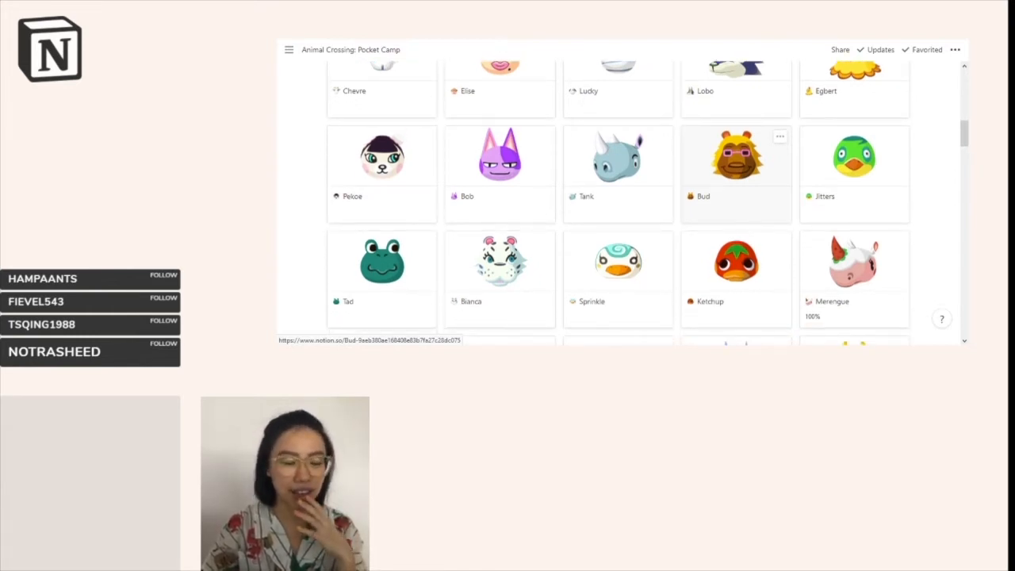
{"action": "scroll", "coordinate": [737, 174], "scroll_direction": "down", "scroll_amount": 2}
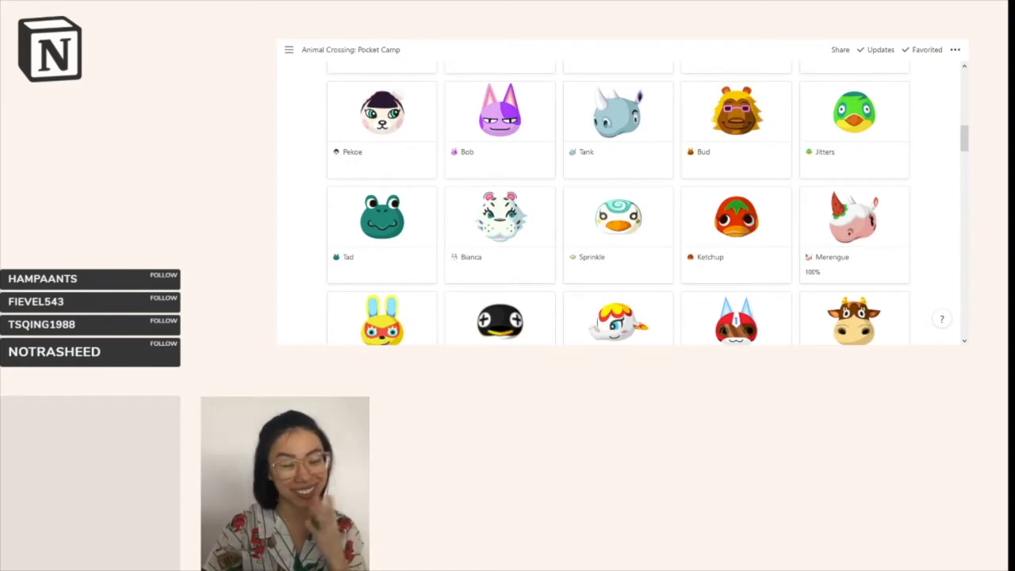
{"action": "scroll", "coordinate": [737, 143], "scroll_direction": "down", "scroll_amount": 5}
{"action": "scroll", "coordinate": [737, 143], "scroll_direction": "down", "scroll_amount": 6}
{"action": "scroll", "coordinate": [736, 143], "scroll_direction": "down", "scroll_amount": 6}
{"action": "scroll", "coordinate": [736, 183], "scroll_direction": "down", "scroll_amount": 2}
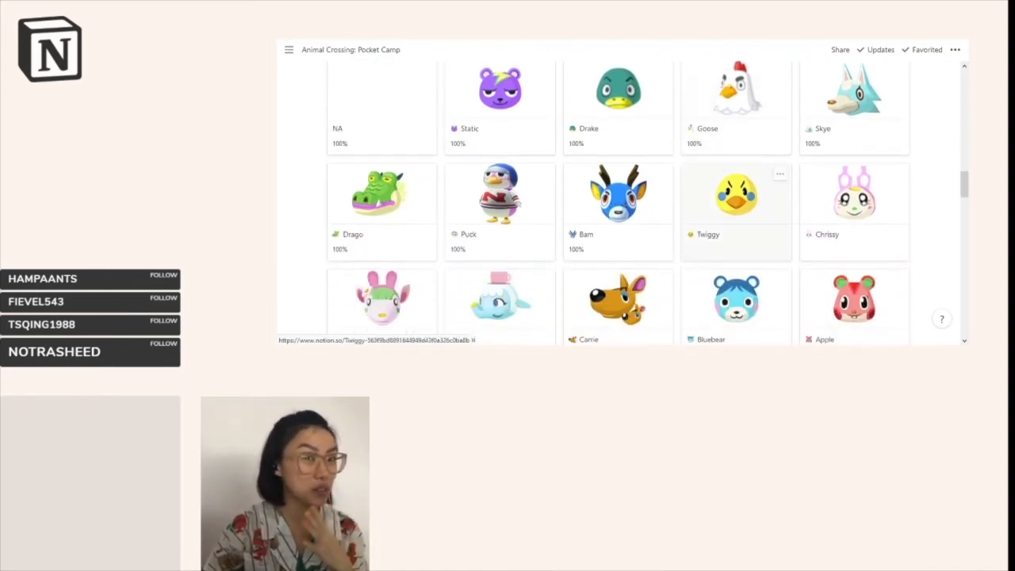
{"action": "scroll", "coordinate": [736, 183], "scroll_direction": "down", "scroll_amount": 5}
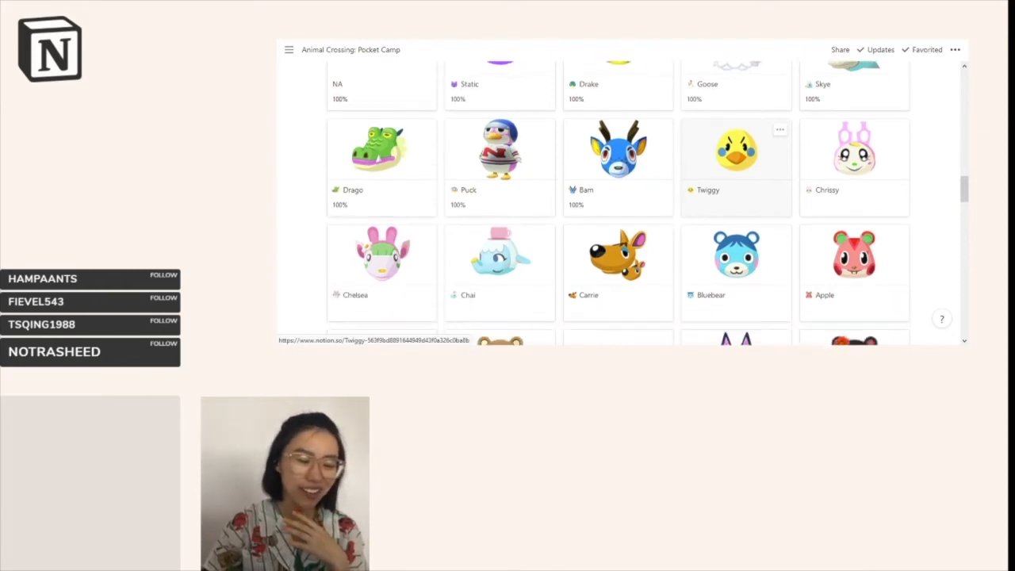
{"action": "scroll", "coordinate": [736, 183], "scroll_direction": "down", "scroll_amount": 3}
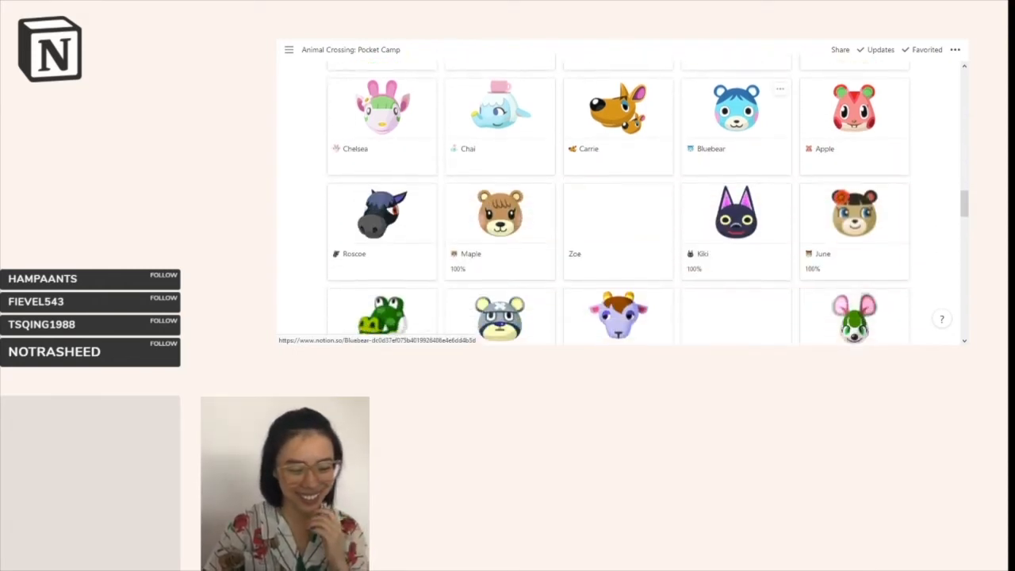
{"action": "scroll", "coordinate": [737, 182], "scroll_direction": "down", "scroll_amount": 5}
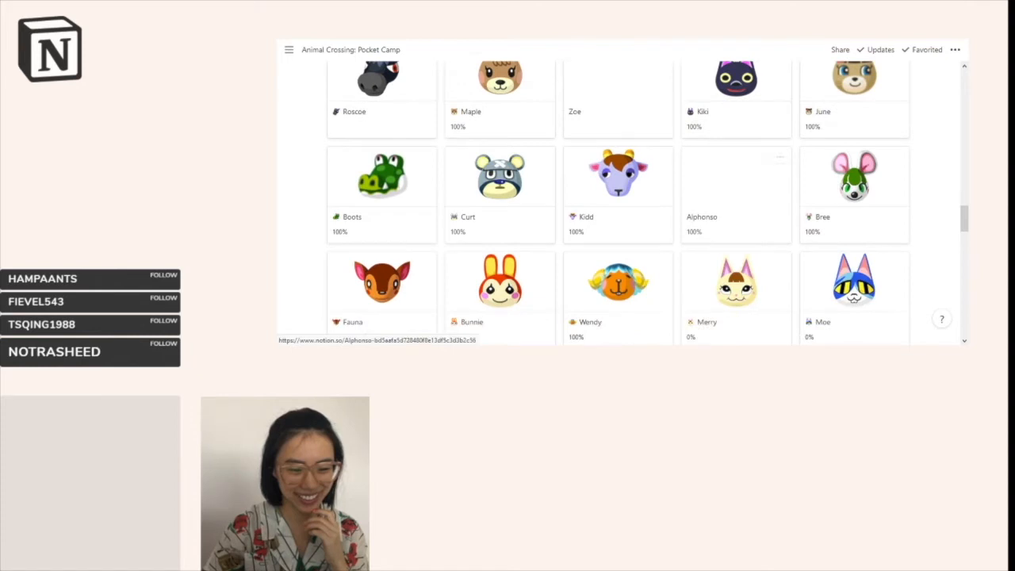
{"action": "scroll", "coordinate": [737, 183], "scroll_direction": "down", "scroll_amount": 4}
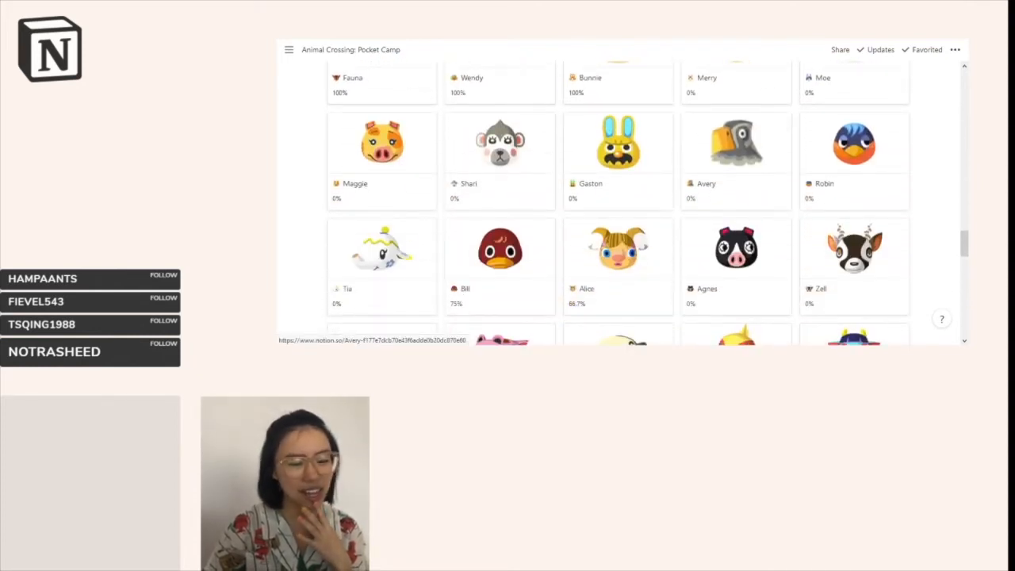
{"action": "scroll", "coordinate": [736, 158], "scroll_direction": "down", "scroll_amount": 1}
{"action": "scroll", "coordinate": [736, 151], "scroll_direction": "down", "scroll_amount": 5}
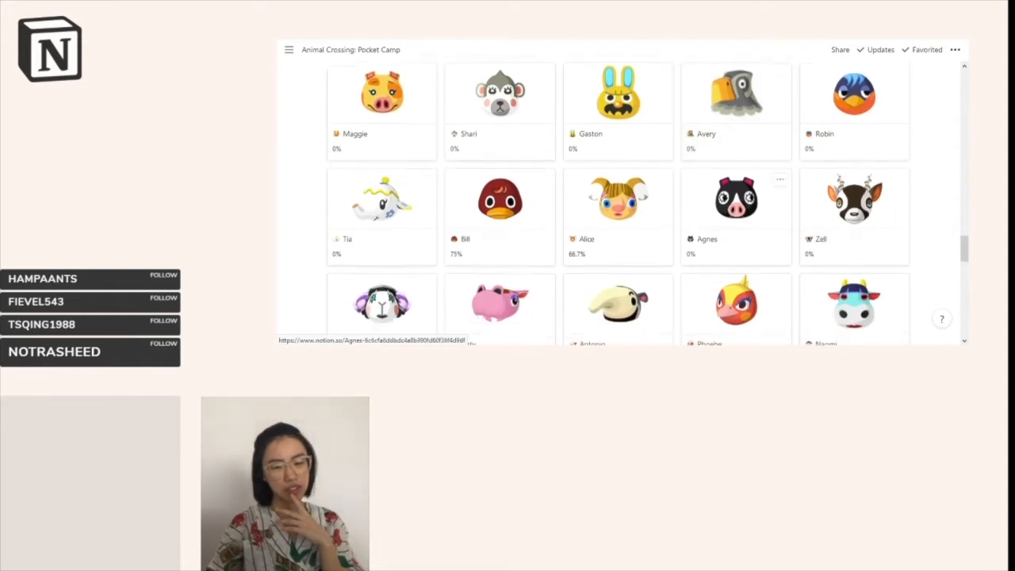
{"action": "scroll", "coordinate": [736, 159], "scroll_direction": "down", "scroll_amount": 6}
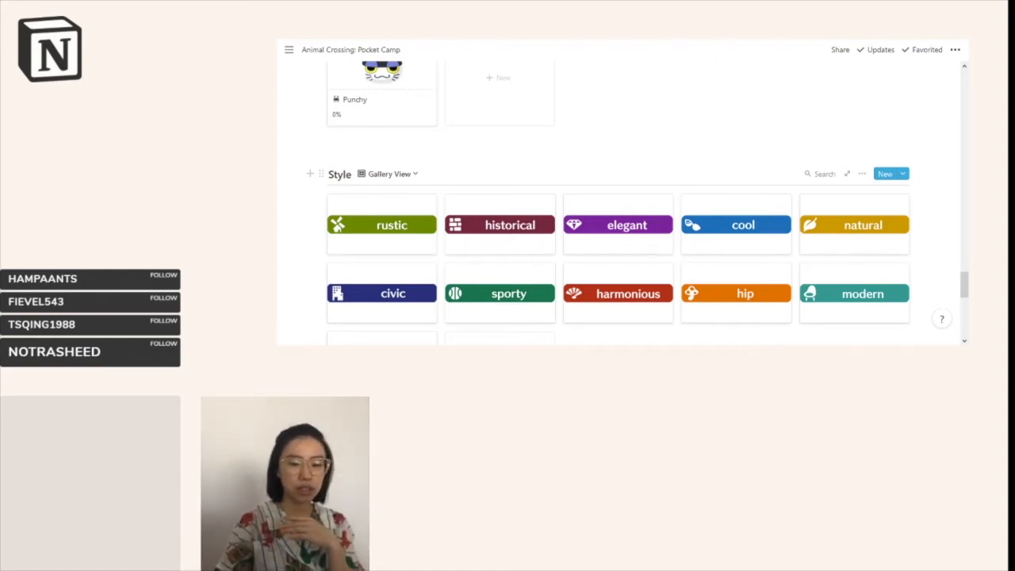
Step: Examine the Style gallery, plus the Happy Homeroom table and source links that follow it
{"action": "scroll", "coordinate": [736, 206], "scroll_direction": "down", "scroll_amount": 1}
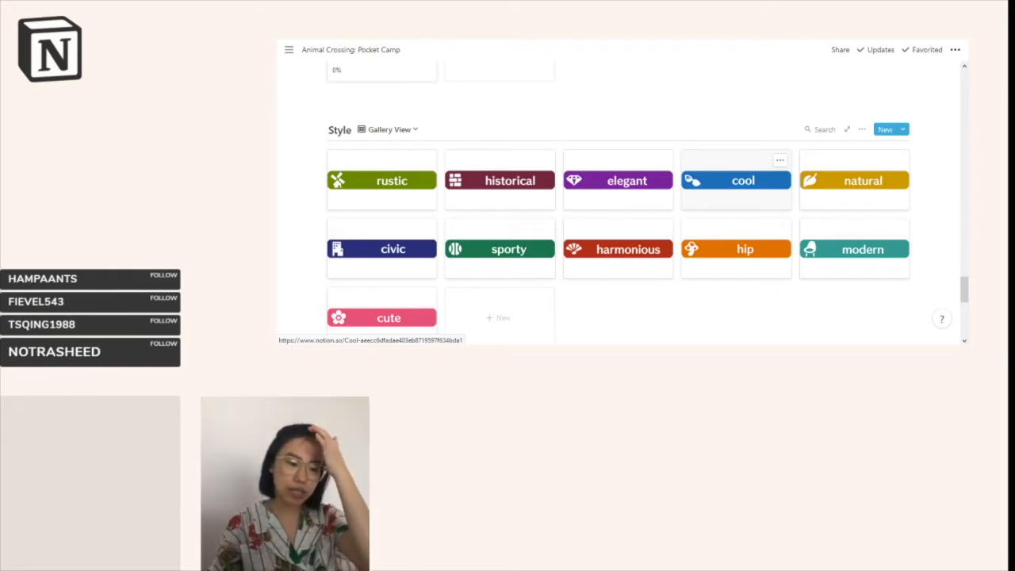
{"action": "scroll", "coordinate": [737, 166], "scroll_direction": "down", "scroll_amount": 3}
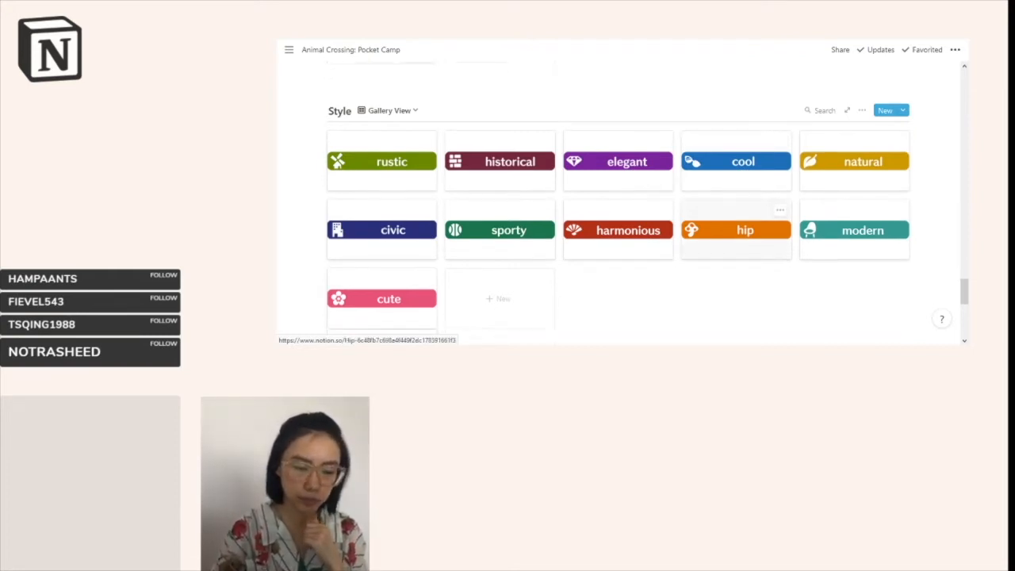
{"action": "scroll", "coordinate": [738, 161], "scroll_direction": "down", "scroll_amount": 1}
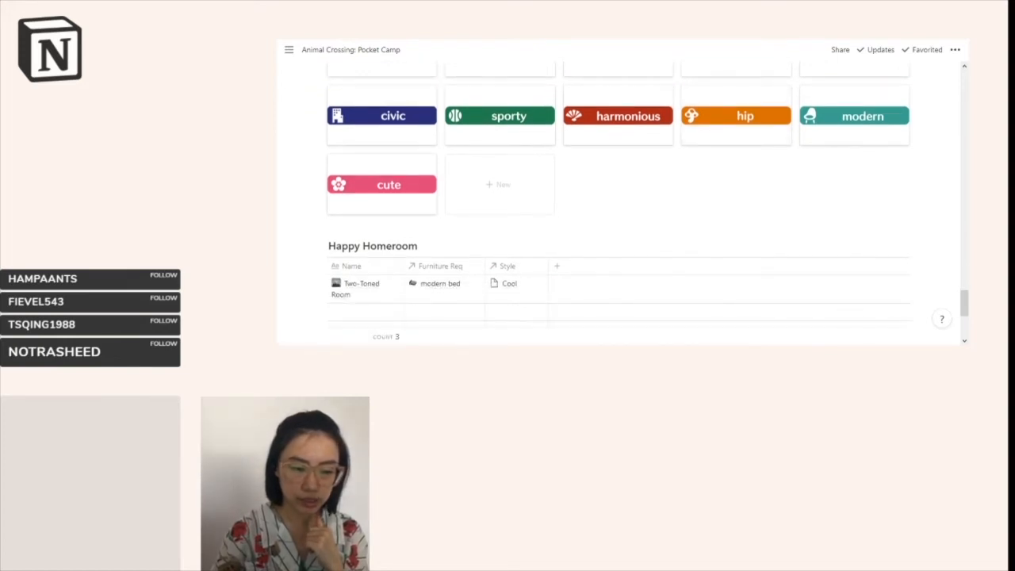
{"action": "scroll", "coordinate": [619, 204], "scroll_direction": "down", "scroll_amount": 1}
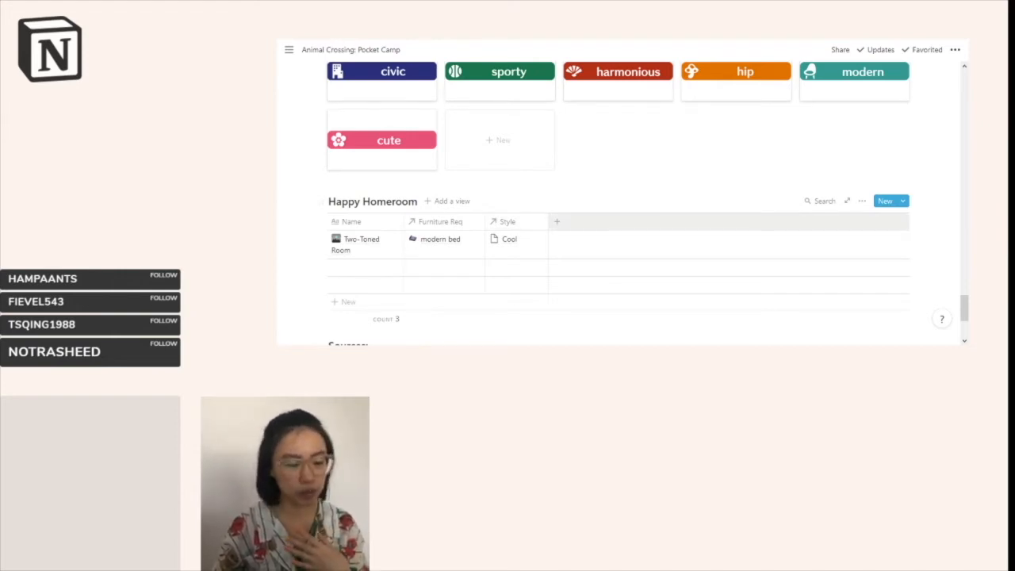
{"action": "scroll", "coordinate": [618, 203], "scroll_direction": "up", "scroll_amount": 2}
{"action": "scroll", "coordinate": [619, 203], "scroll_direction": "down", "scroll_amount": 2}
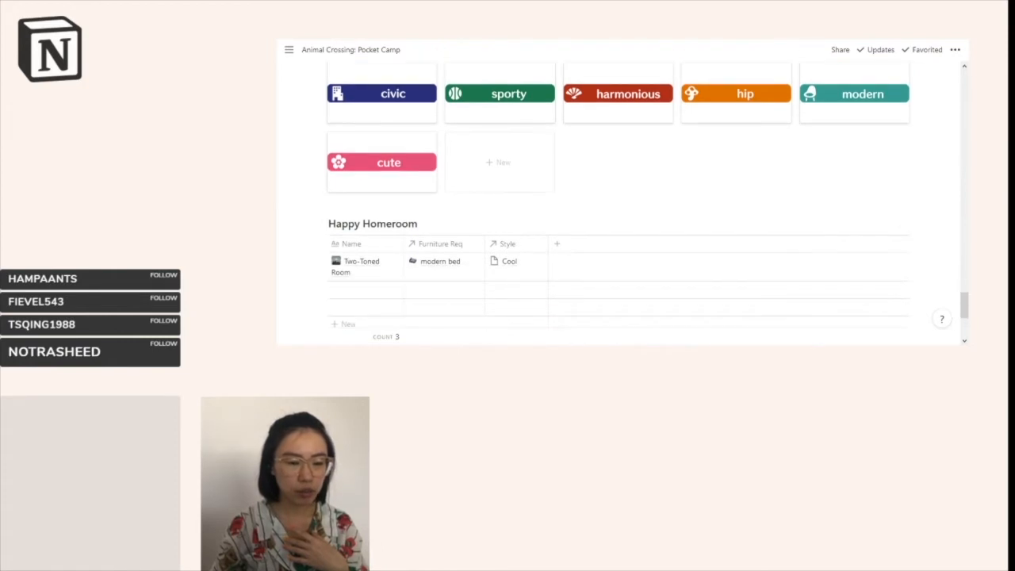
{"action": "scroll", "coordinate": [619, 203], "scroll_direction": "down", "scroll_amount": 4}
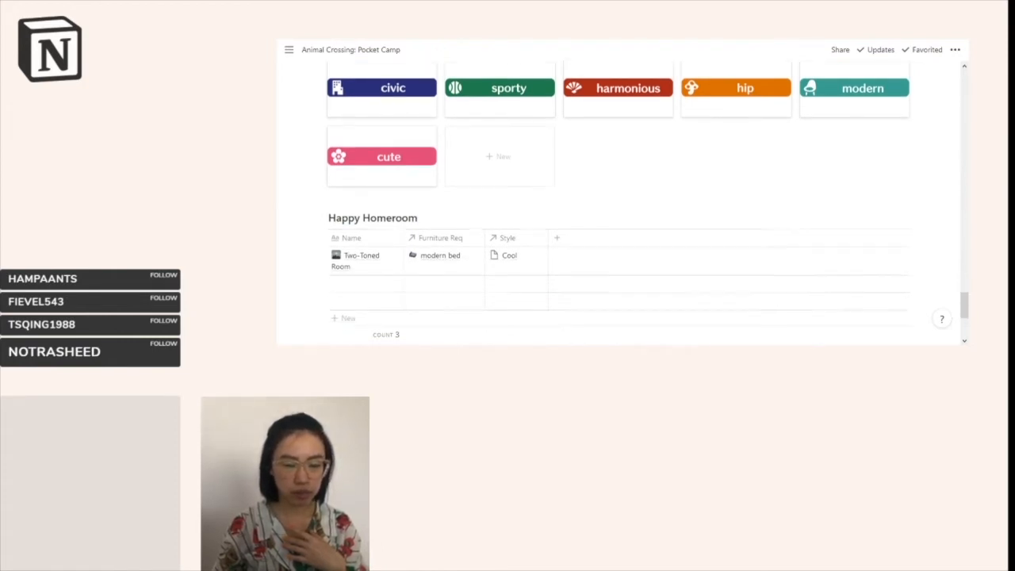
{"action": "scroll", "coordinate": [317, 246], "scroll_direction": "down", "scroll_amount": 1}
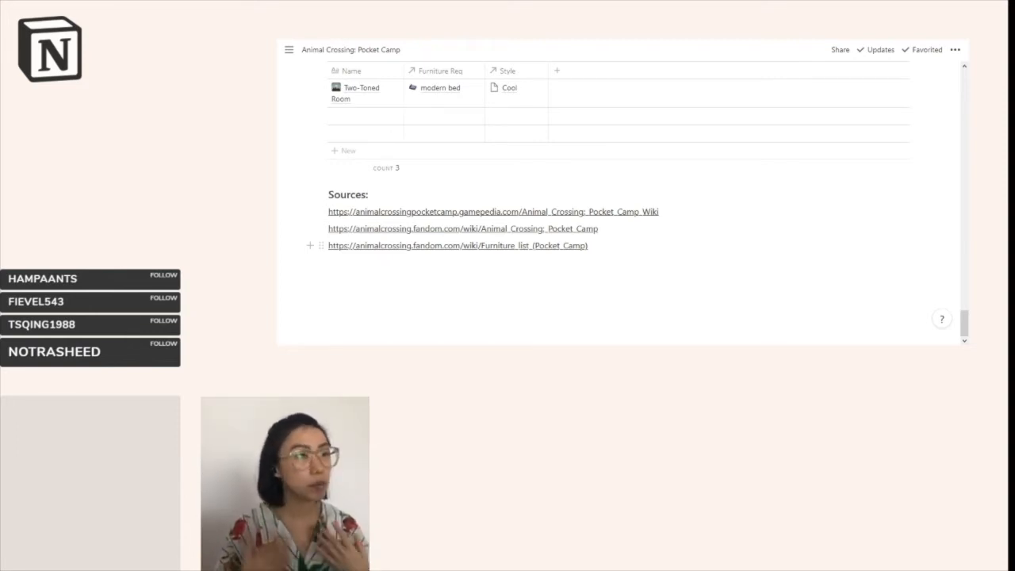
Step: Return to the start of the page and check the Animal Crossing: Pocket Camp subpages in the sidebar, hiding it again when done
{"action": "left_click_drag", "start_coordinate": [964, 323], "coordinate": [965, 83]}
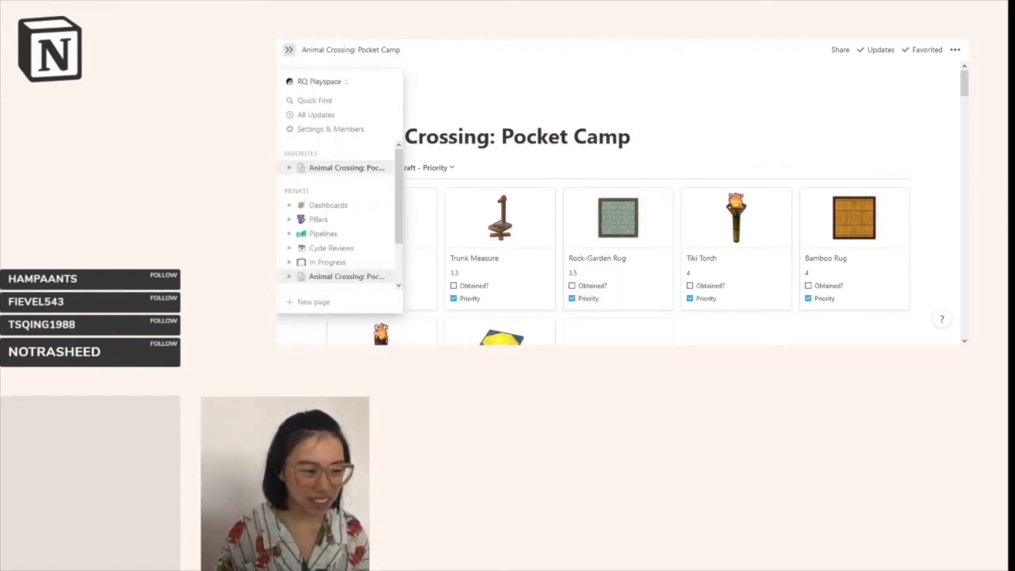
{"action": "left_click", "coordinate": [289, 50]}
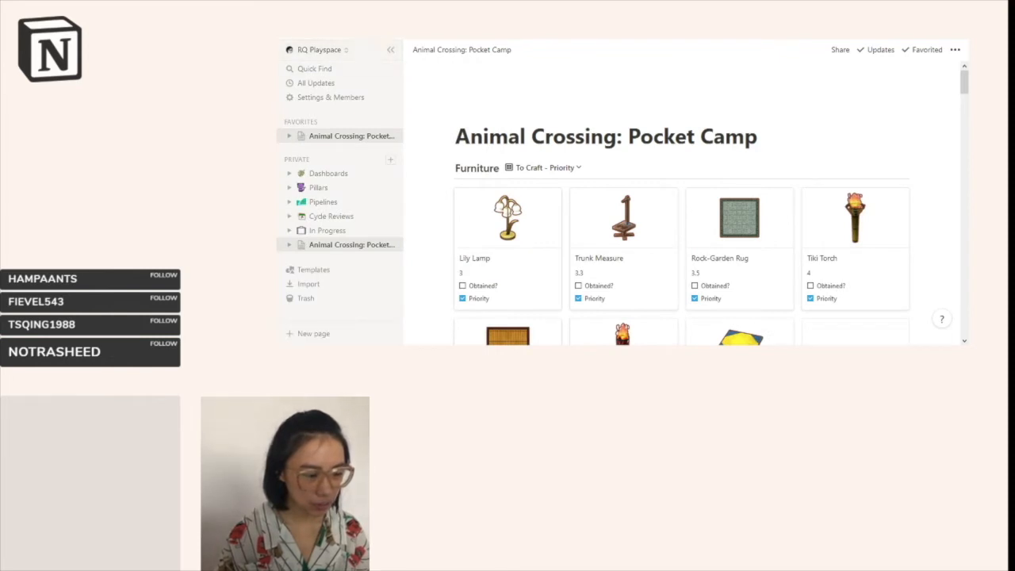
{"action": "left_click", "coordinate": [290, 244]}
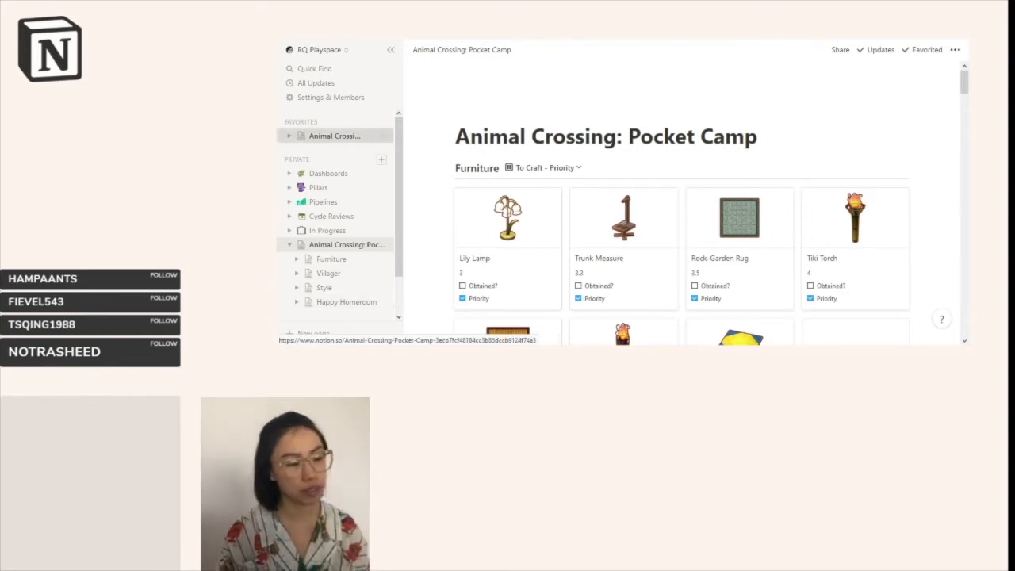
{"action": "left_click", "coordinate": [390, 49]}
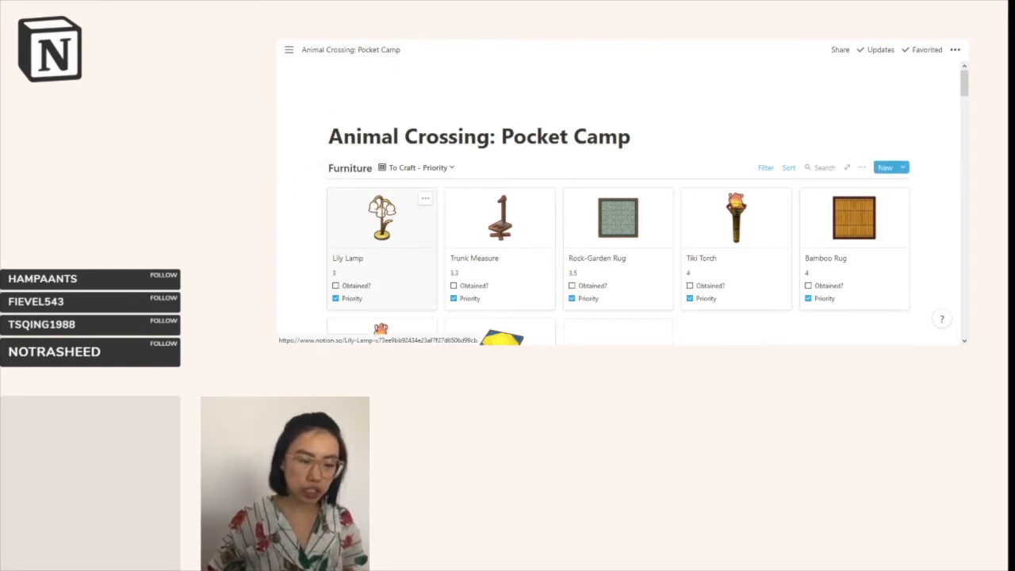
Step: Open the Lily Lamp furniture card and review its properties, including the available Catalog Category options
{"action": "left_click", "coordinate": [381, 230]}
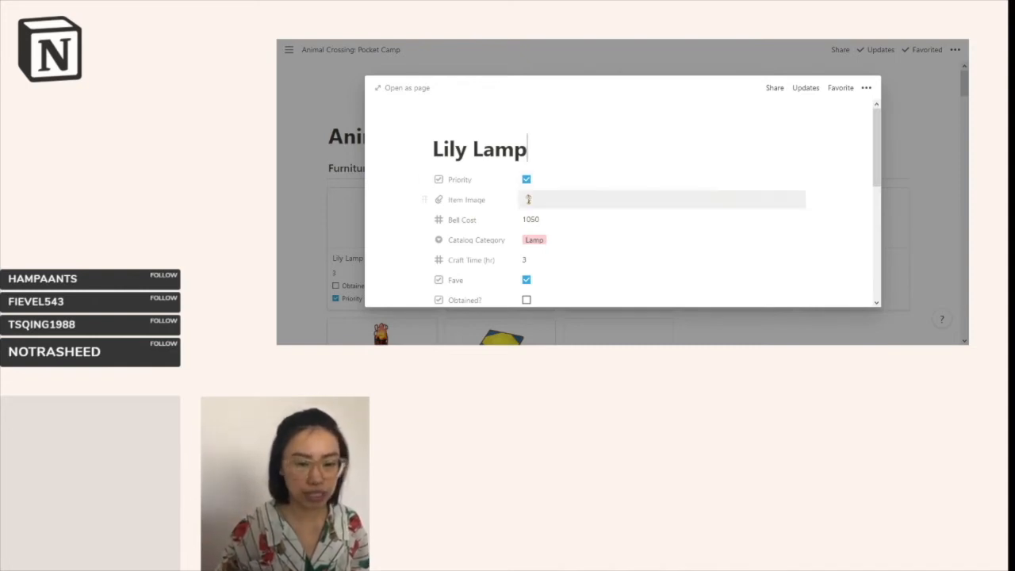
{"action": "scroll", "coordinate": [619, 206], "scroll_direction": "down", "scroll_amount": 1}
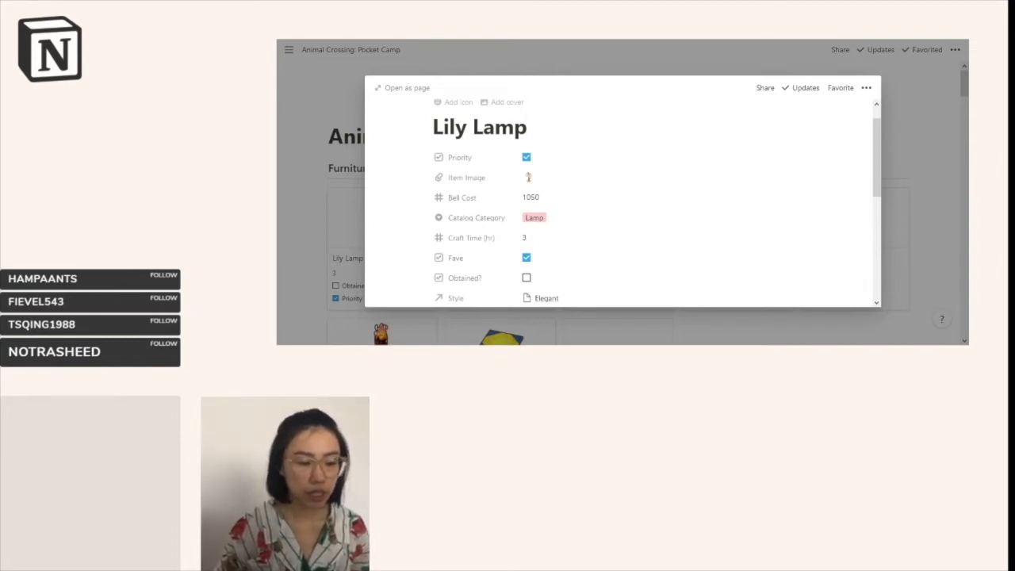
{"action": "scroll", "coordinate": [623, 199], "scroll_direction": "down", "scroll_amount": 1}
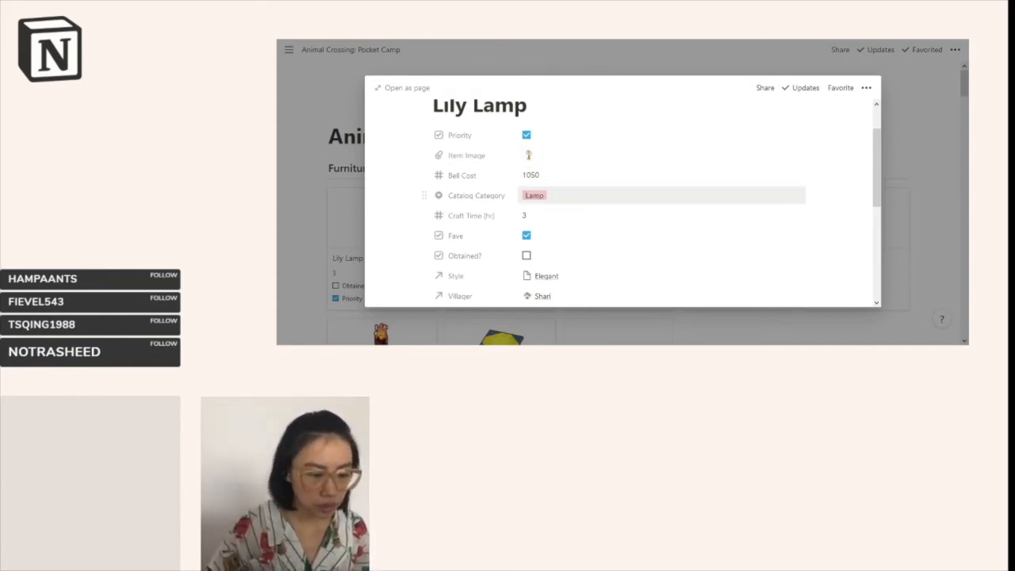
{"action": "left_click", "coordinate": [595, 195]}
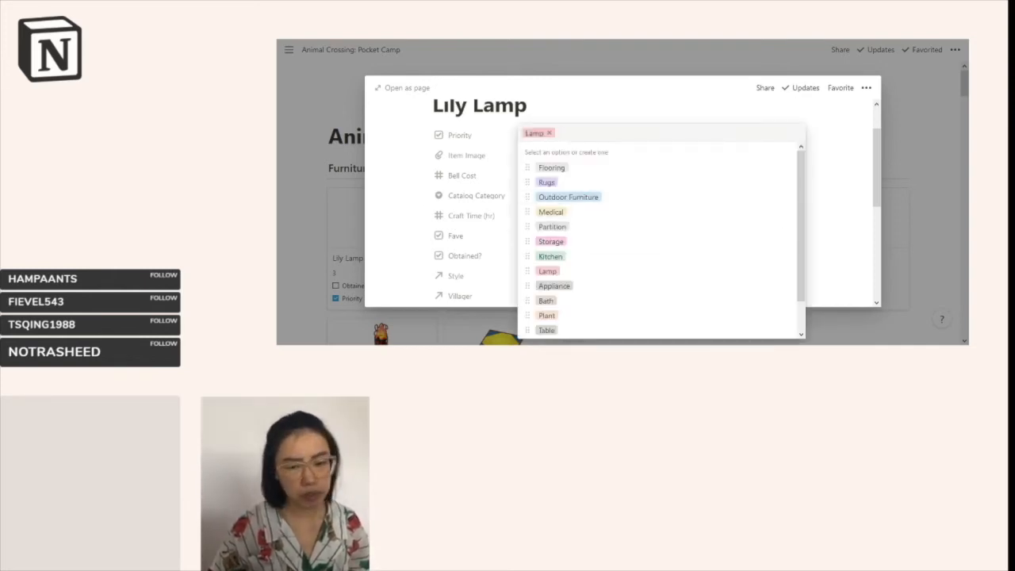
{"action": "key", "text": "Escape"}
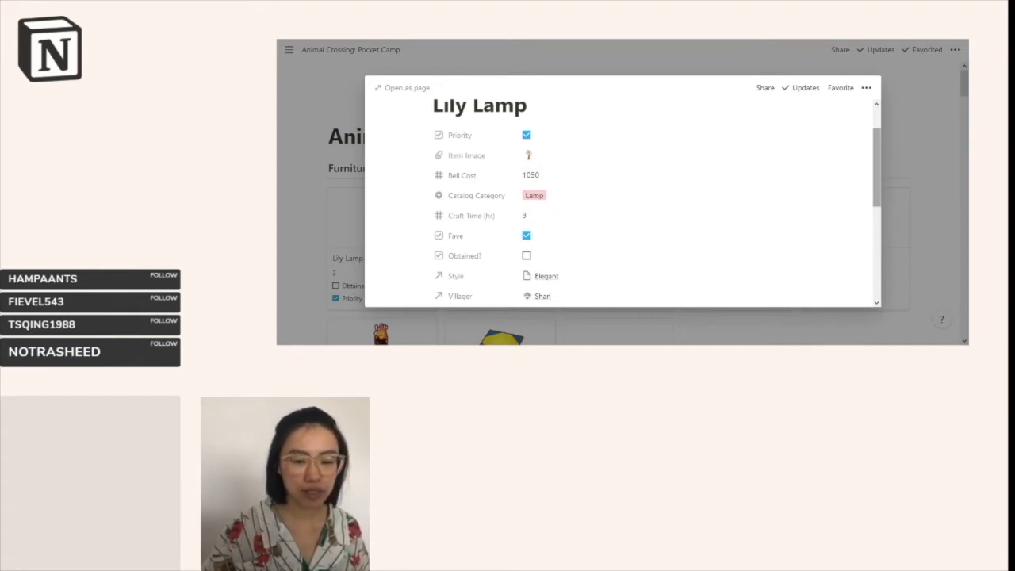
{"action": "scroll", "coordinate": [619, 214], "scroll_direction": "down", "scroll_amount": 1}
{"action": "scroll", "coordinate": [619, 198], "scroll_direction": "down", "scroll_amount": 1}
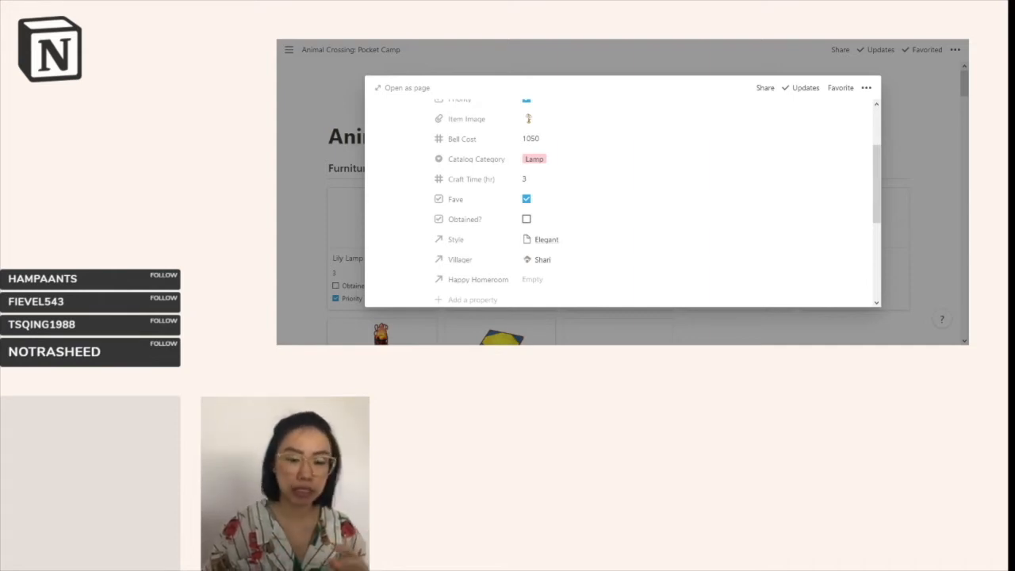
Step: Check the remaining Lily Lamp properties, including its Style, Villager and Happy Homeroom relations, and close the card
{"action": "scroll", "coordinate": [623, 198], "scroll_direction": "down", "scroll_amount": 2}
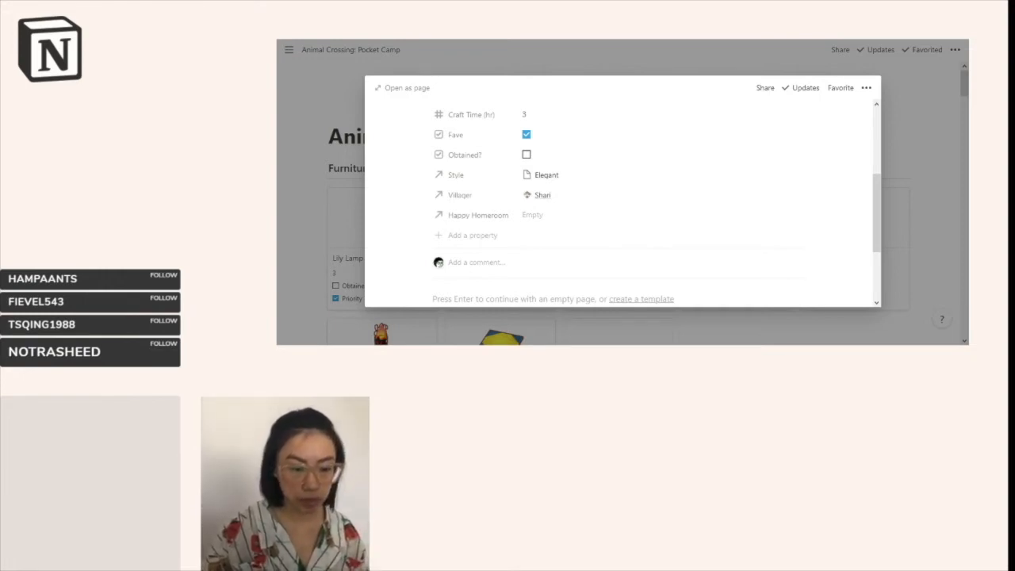
{"action": "scroll", "coordinate": [622, 199], "scroll_direction": "up", "scroll_amount": 4}
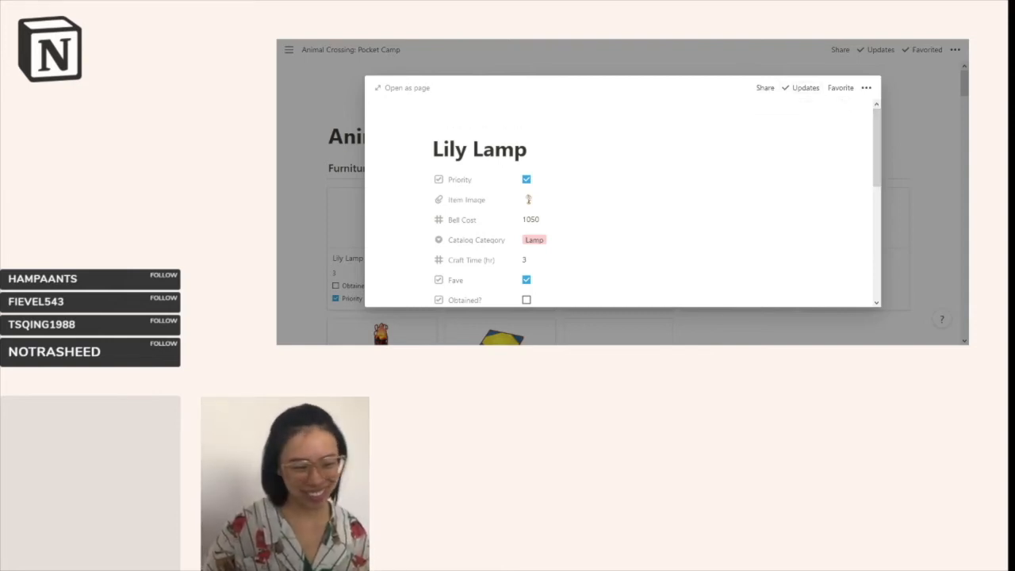
{"action": "key", "text": "Escape"}
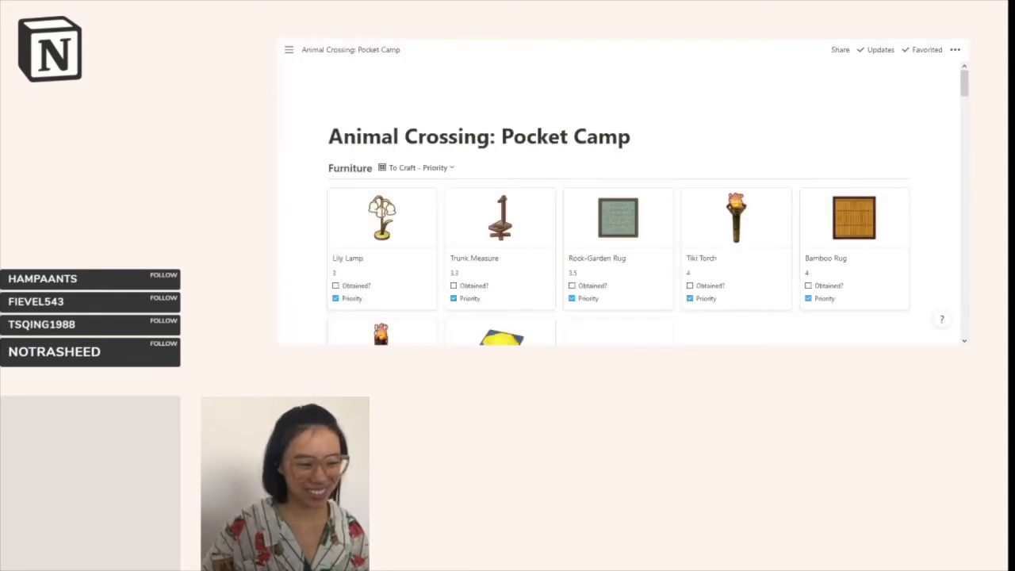
Step: Open the Villager database from the sidebar and review the properties of the Chevre villager card
{"action": "left_click", "coordinate": [289, 49]}
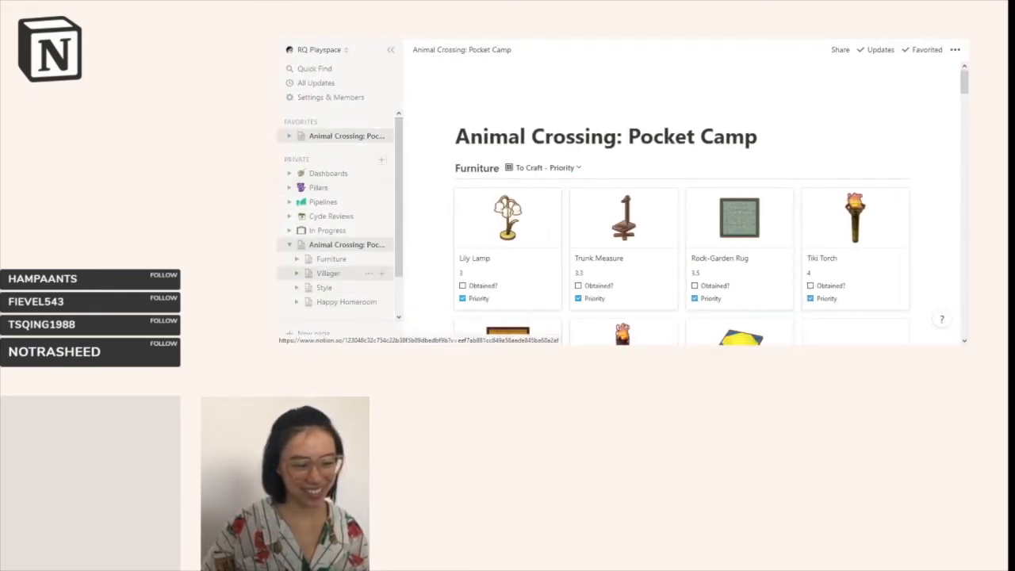
{"action": "left_click", "coordinate": [328, 273]}
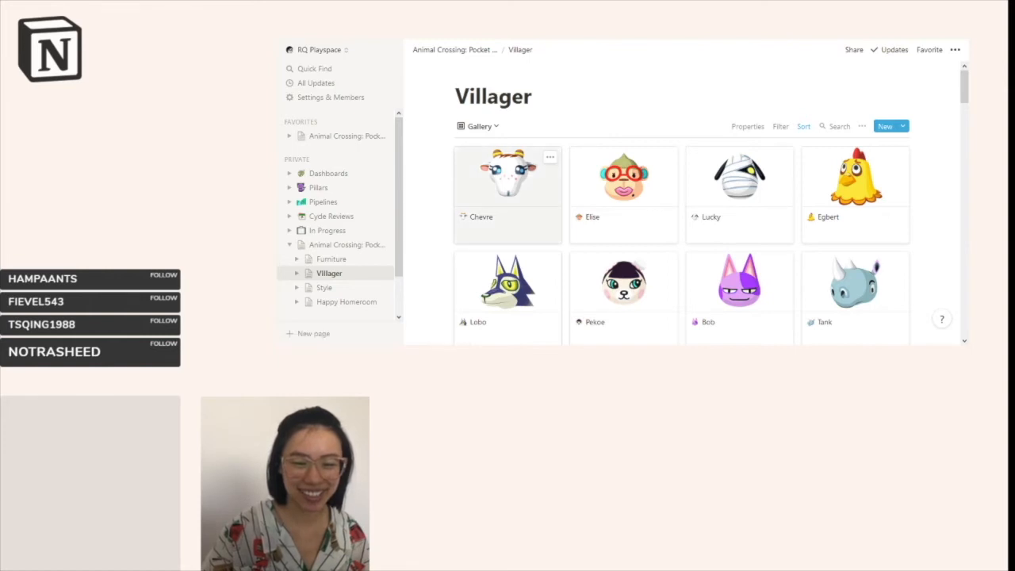
{"action": "left_click", "coordinate": [508, 190]}
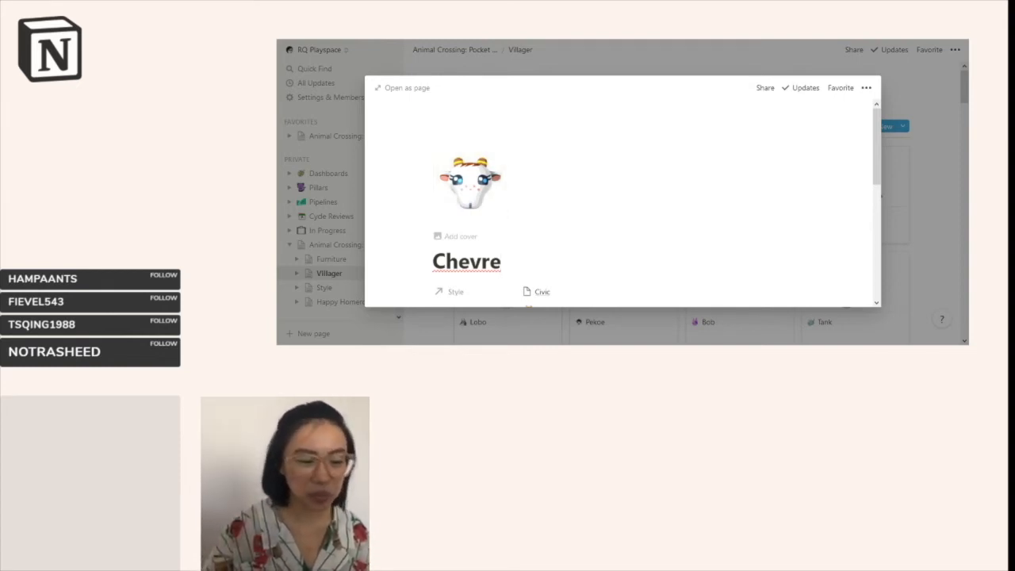
{"action": "scroll", "coordinate": [623, 191], "scroll_direction": "down", "scroll_amount": 3}
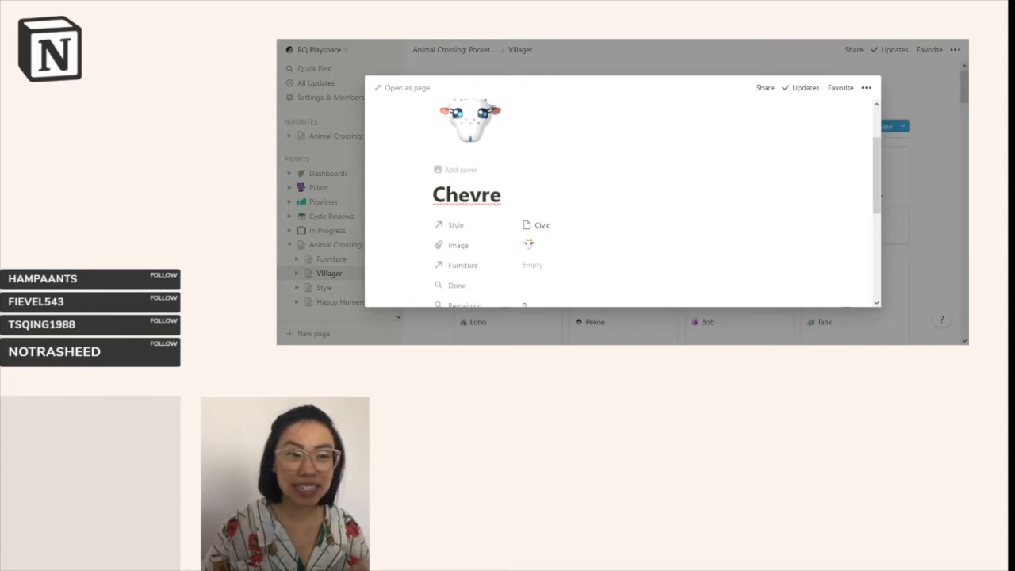
{"action": "scroll", "coordinate": [623, 191], "scroll_direction": "down", "scroll_amount": 1}
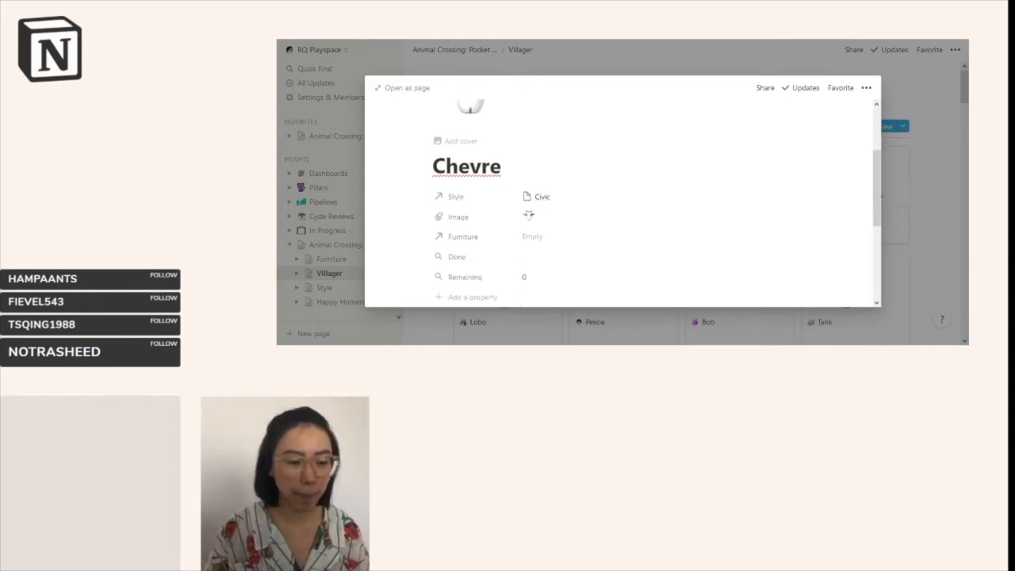
{"action": "scroll", "coordinate": [623, 183], "scroll_direction": "down", "scroll_amount": 1}
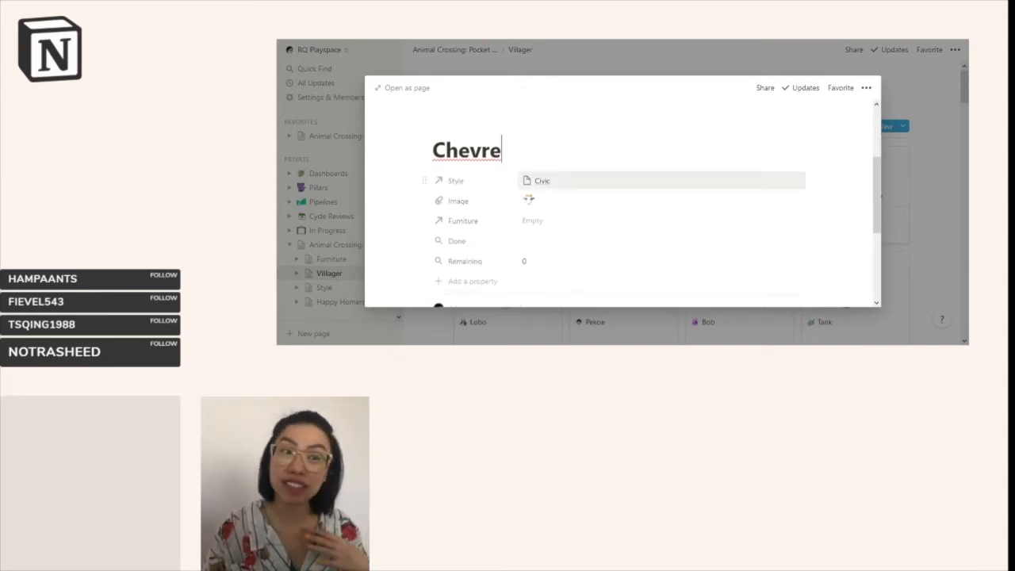
{"action": "scroll", "coordinate": [623, 182], "scroll_direction": "down", "scroll_amount": 1}
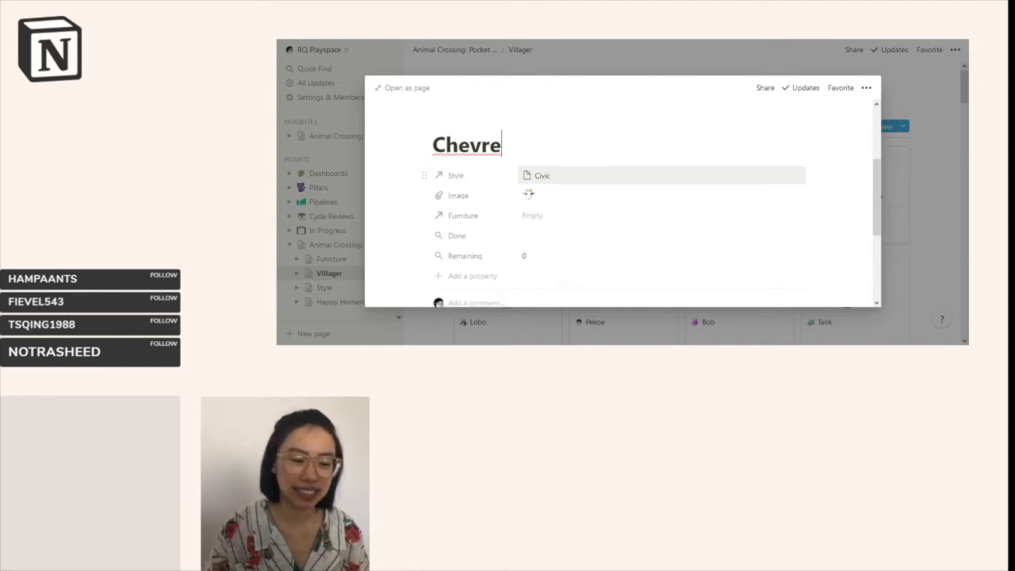
{"action": "scroll", "coordinate": [623, 183], "scroll_direction": "down", "scroll_amount": 1}
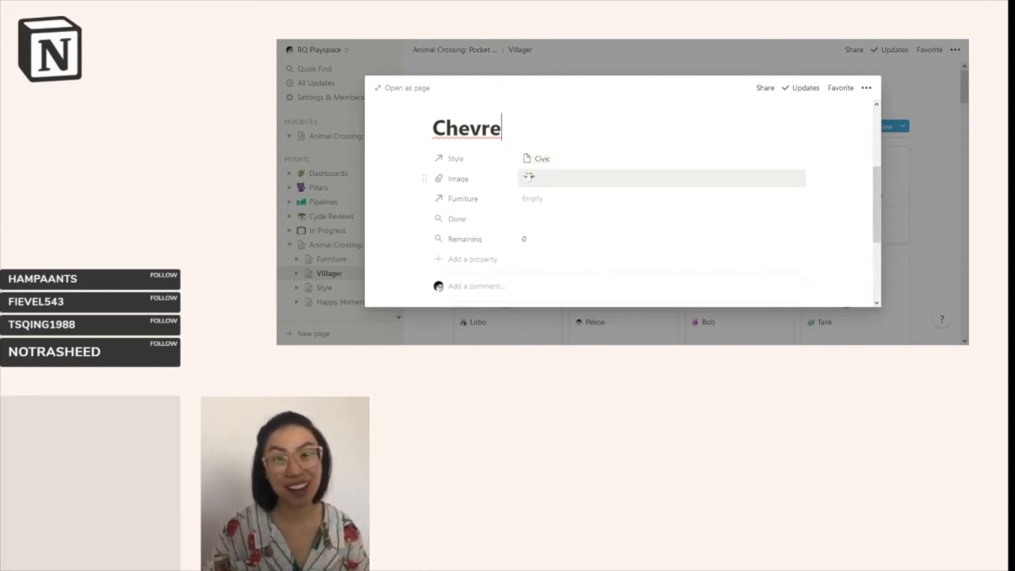
{"action": "scroll", "coordinate": [623, 178], "scroll_direction": "down", "scroll_amount": 1}
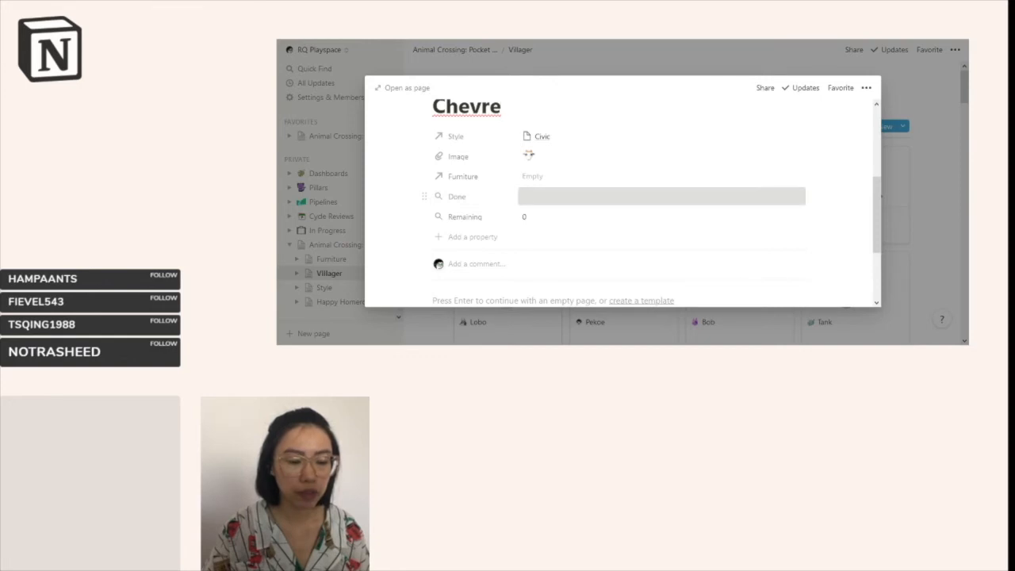
Step: Inspect the rollup settings of Chevre's Done property, close the card and look through more of the Villager gallery
{"action": "left_click", "coordinate": [662, 196]}
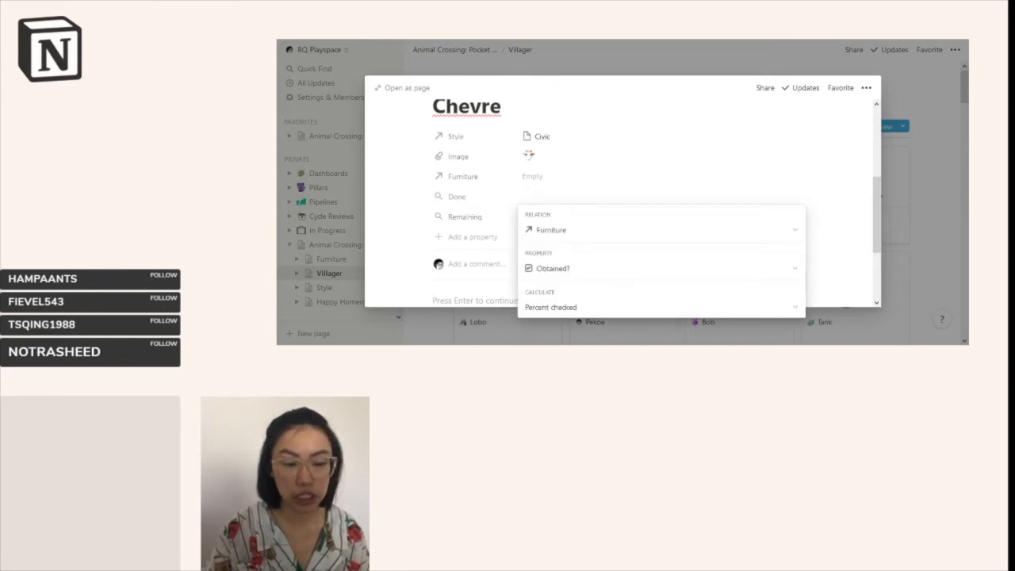
{"action": "key", "text": "Escape"}
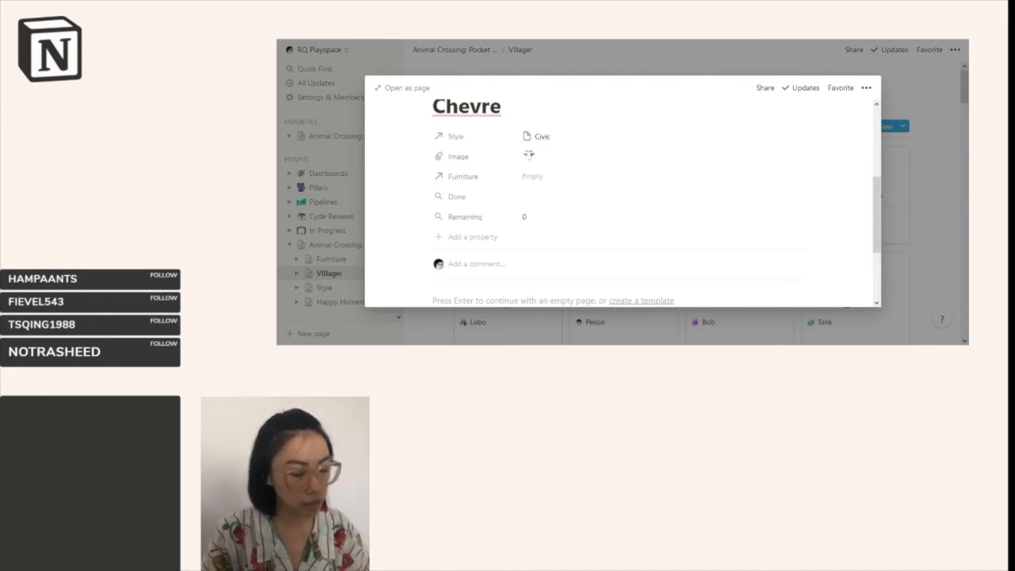
{"action": "key", "text": "Escape"}
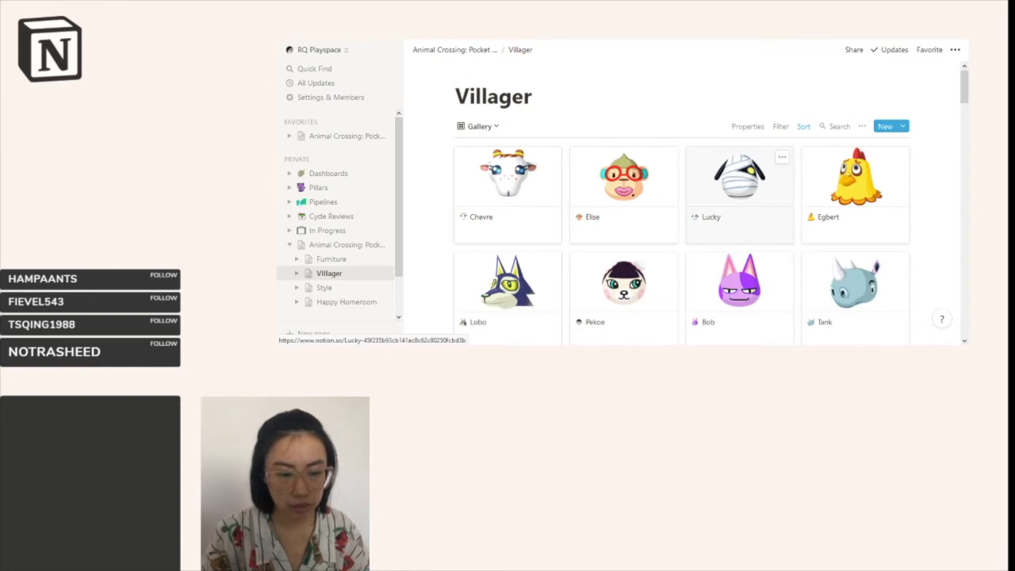
{"action": "scroll", "coordinate": [738, 230], "scroll_direction": "down", "scroll_amount": 3}
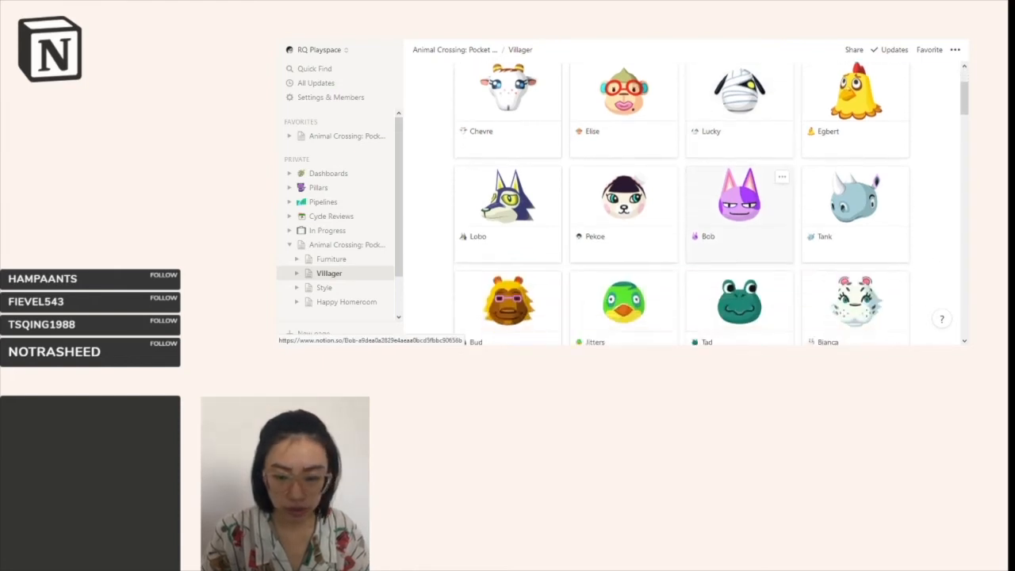
{"action": "scroll", "coordinate": [738, 238], "scroll_direction": "down", "scroll_amount": 4}
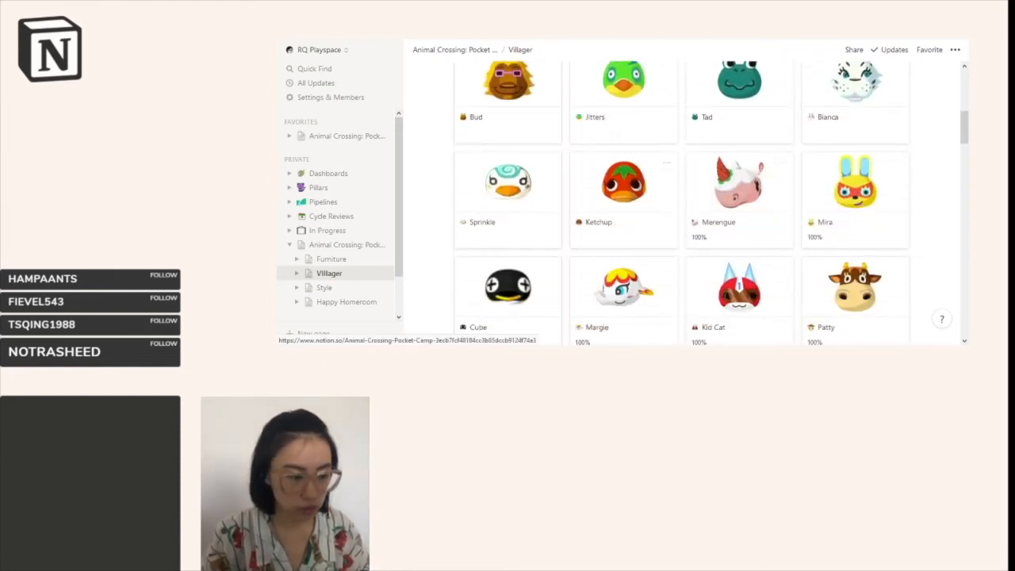
Step: Open the Style database and review the properties of the Rustic style card
{"action": "left_click", "coordinate": [325, 287]}
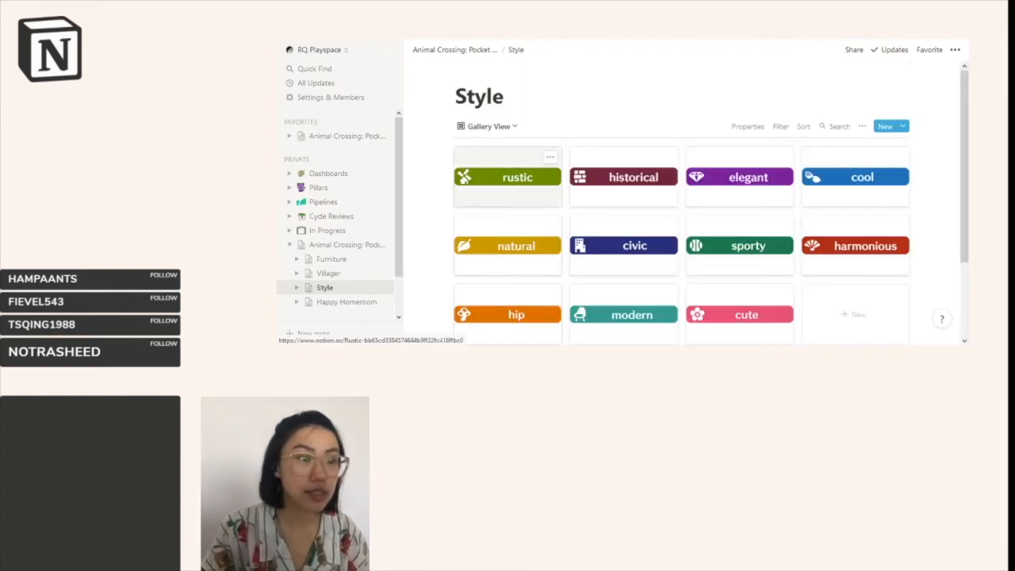
{"action": "left_click", "coordinate": [508, 191]}
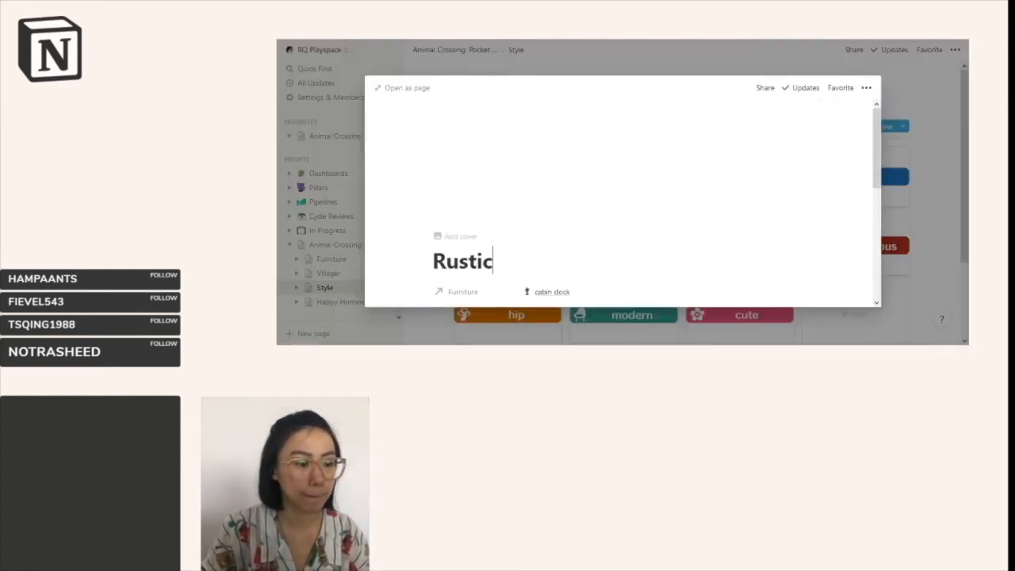
{"action": "scroll", "coordinate": [623, 190], "scroll_direction": "down", "scroll_amount": 3}
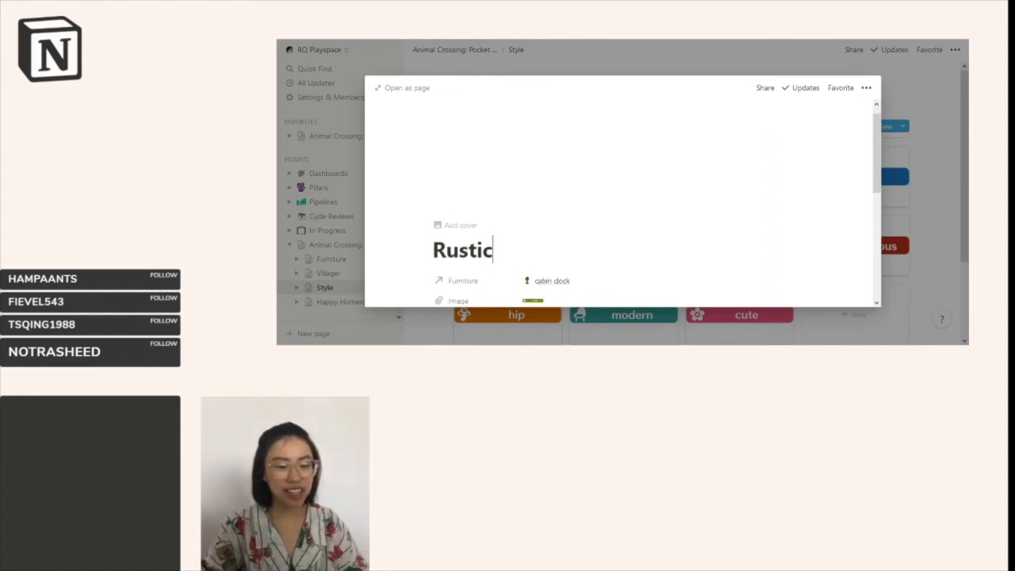
{"action": "scroll", "coordinate": [623, 179], "scroll_direction": "down", "scroll_amount": 1}
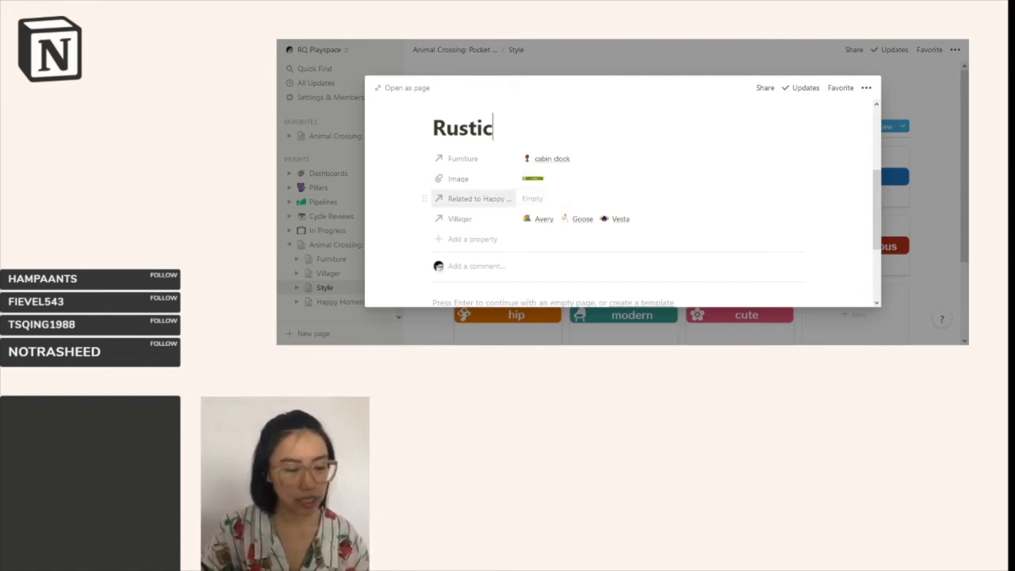
Step: Rename the Rustic card's "Related to Happy Homeroom (Style)" relation property to "Happy Homeroom"
{"action": "left_click", "coordinate": [476, 199]}
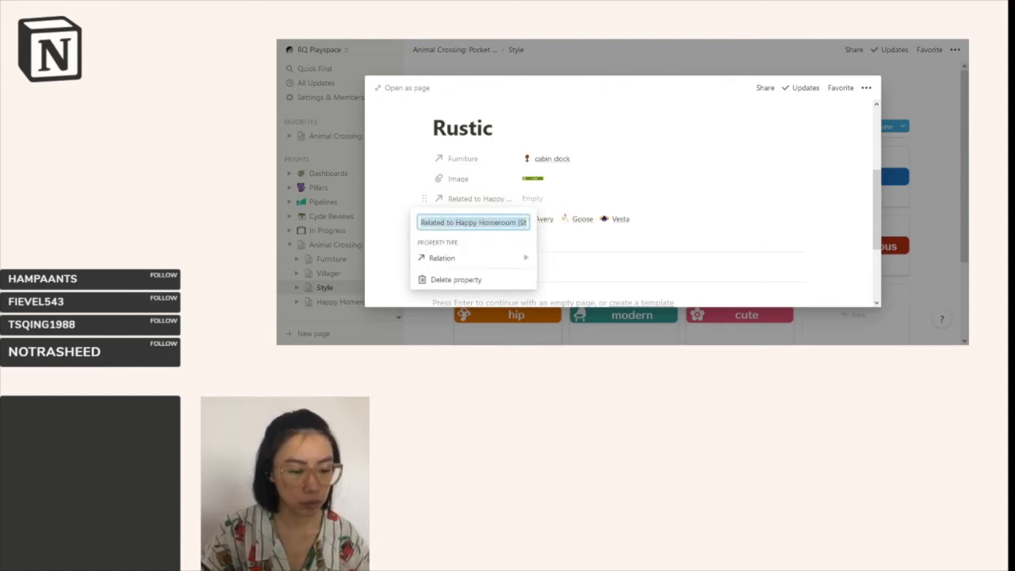
{"action": "left_click", "coordinate": [456, 223]}
{"action": "key", "text": "ctrl+shift+Left"}
{"action": "key", "text": "ctrl+shift+Left"}
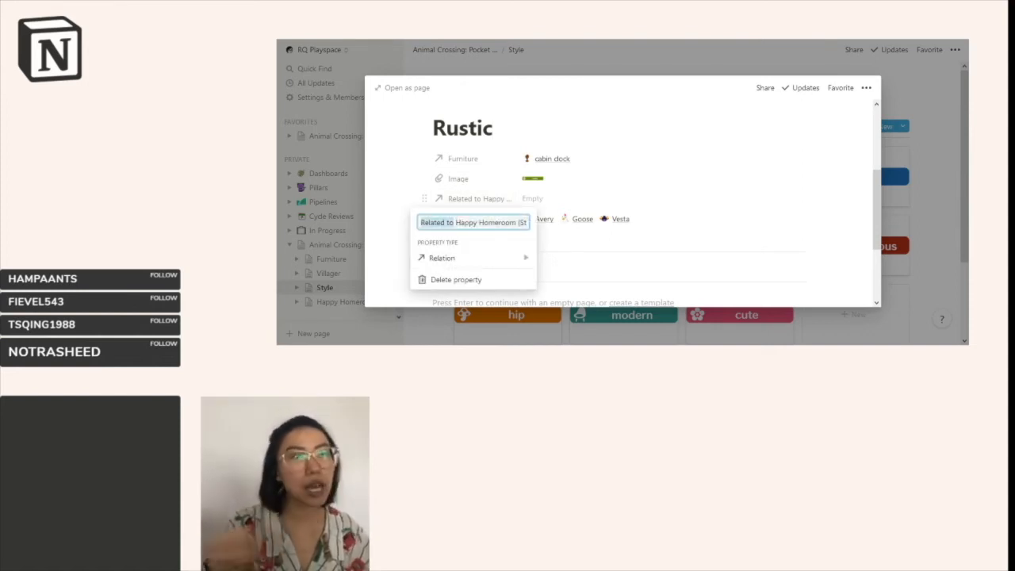
{"action": "key", "text": "BackSpace"}
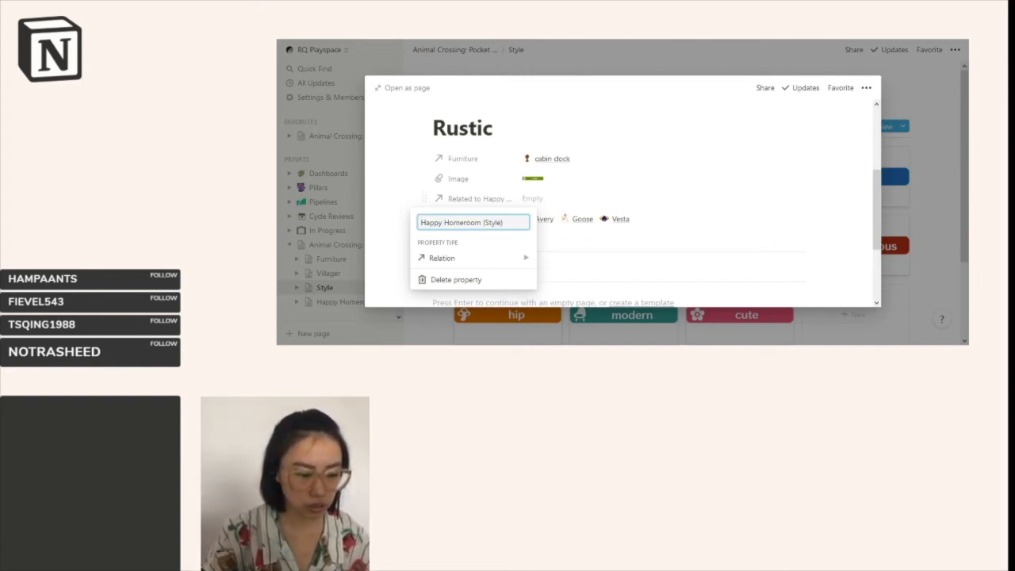
{"action": "key", "text": "End"}
{"action": "key", "text": "ctrl+shift+Left"}
{"action": "key", "text": "ctrl+shift+Left"}
{"action": "key", "text": "BackSpace"}
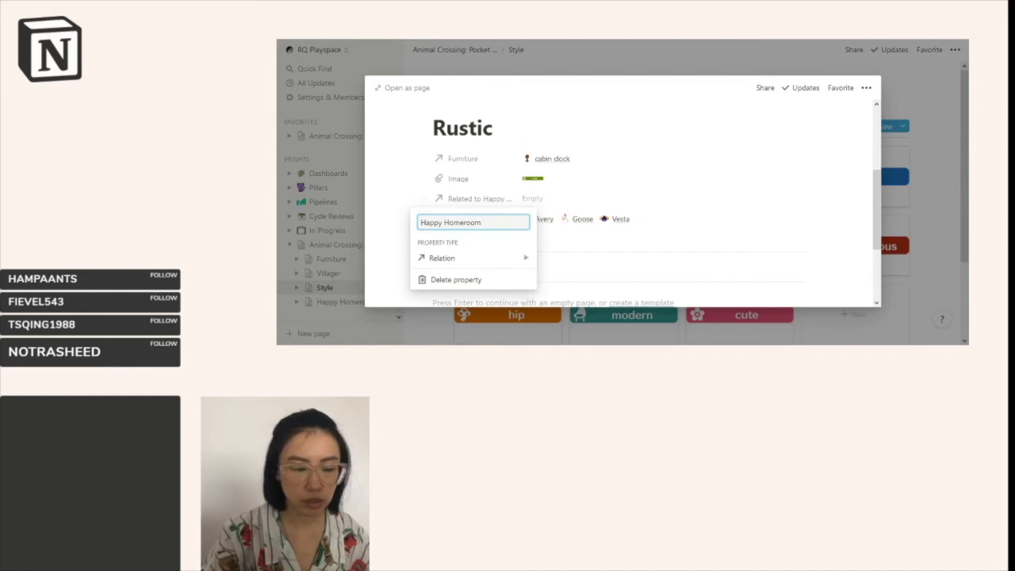
{"action": "key", "text": "Return"}
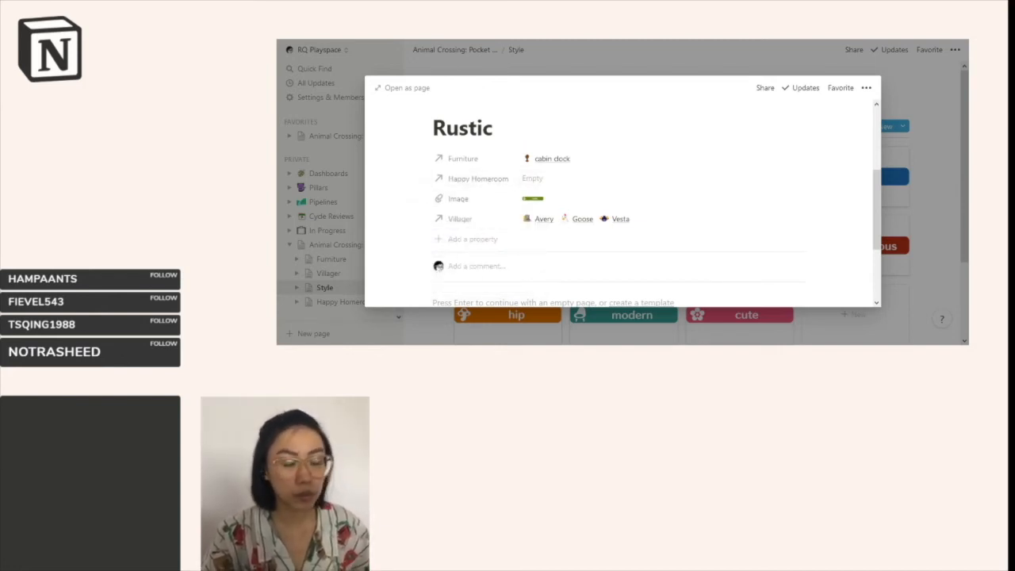
Step: Check the pages available for Rustic's Happy Homeroom relation without linking any, close the card and view the Happy Homeroom database
{"action": "left_click", "coordinate": [555, 178]}
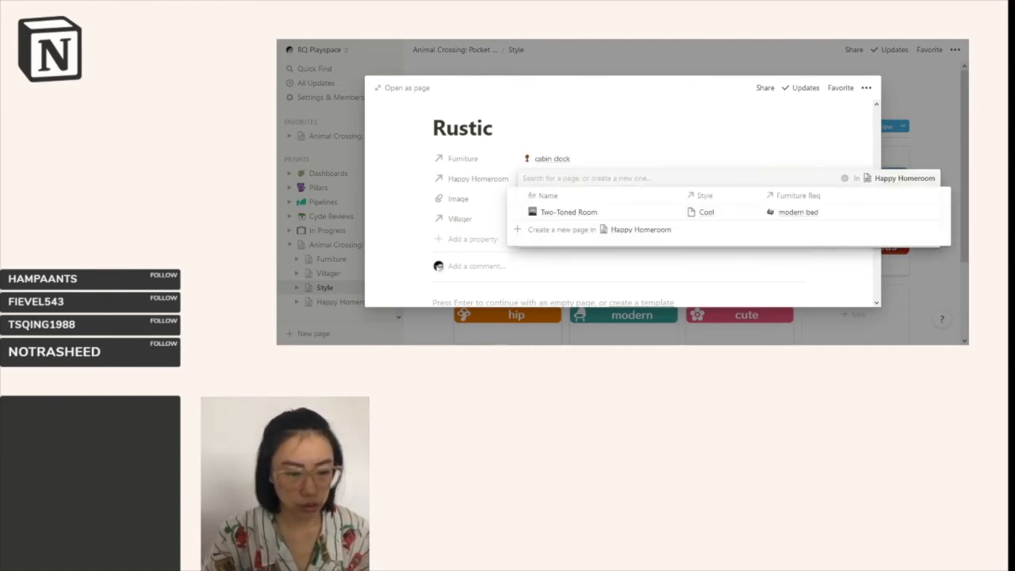
{"action": "key", "text": "Escape"}
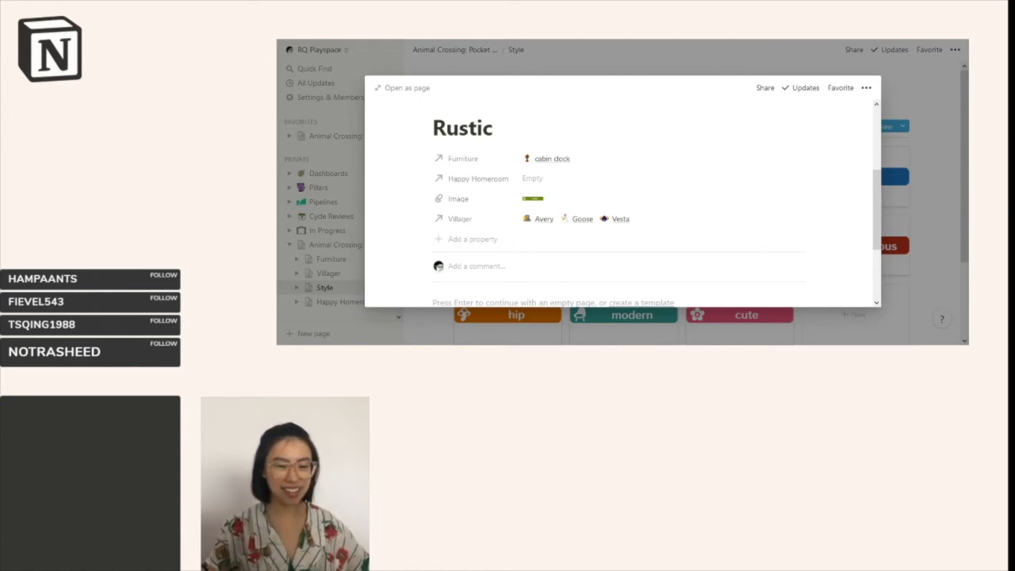
{"action": "key", "text": "Escape"}
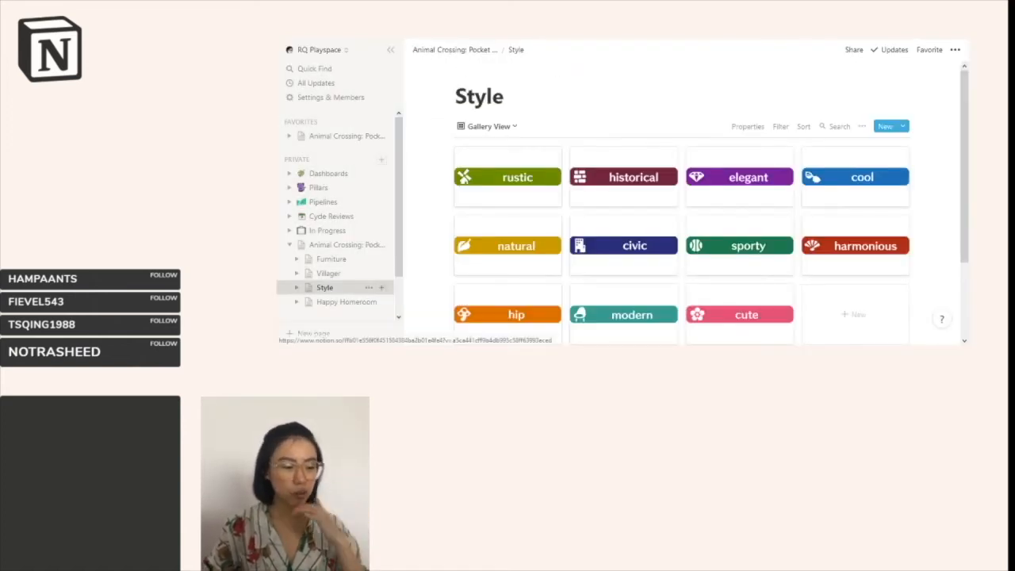
{"action": "left_click", "coordinate": [338, 302]}
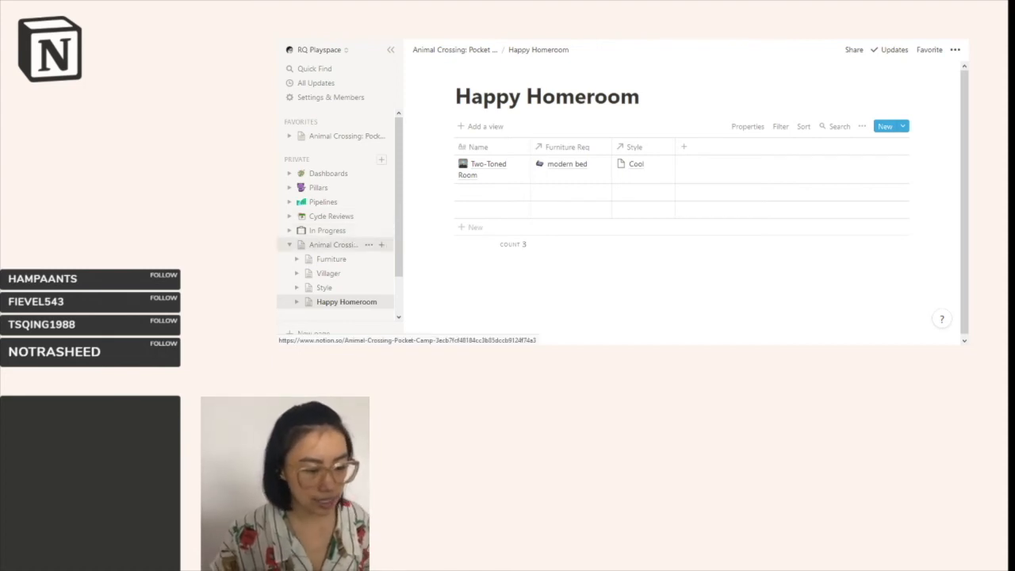
Step: Return to the Animal Crossing: Pocket Camp page, switch the Furniture database to the Obtained view and browse its items
{"action": "left_click", "coordinate": [333, 244]}
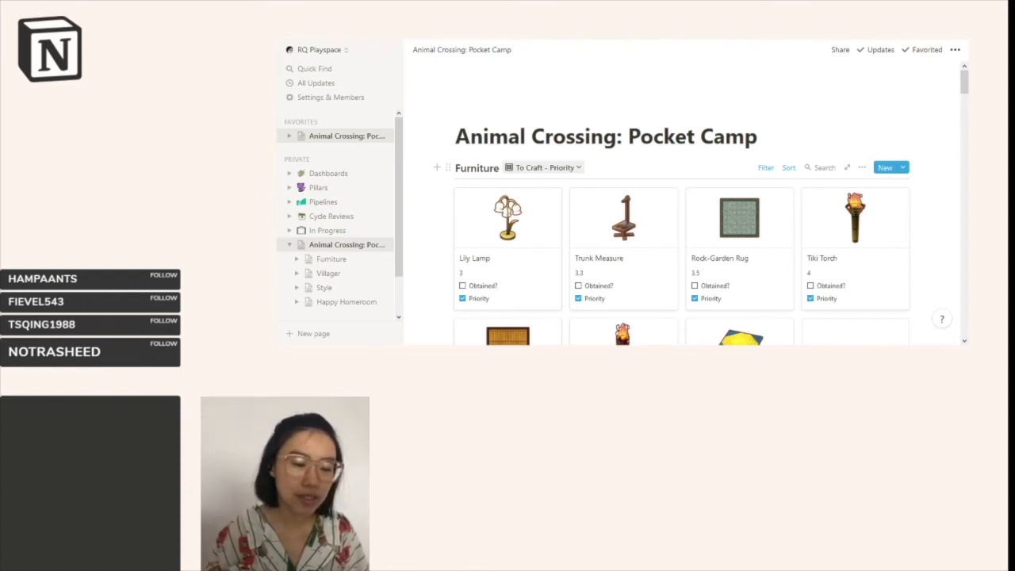
{"action": "left_click", "coordinate": [544, 168]}
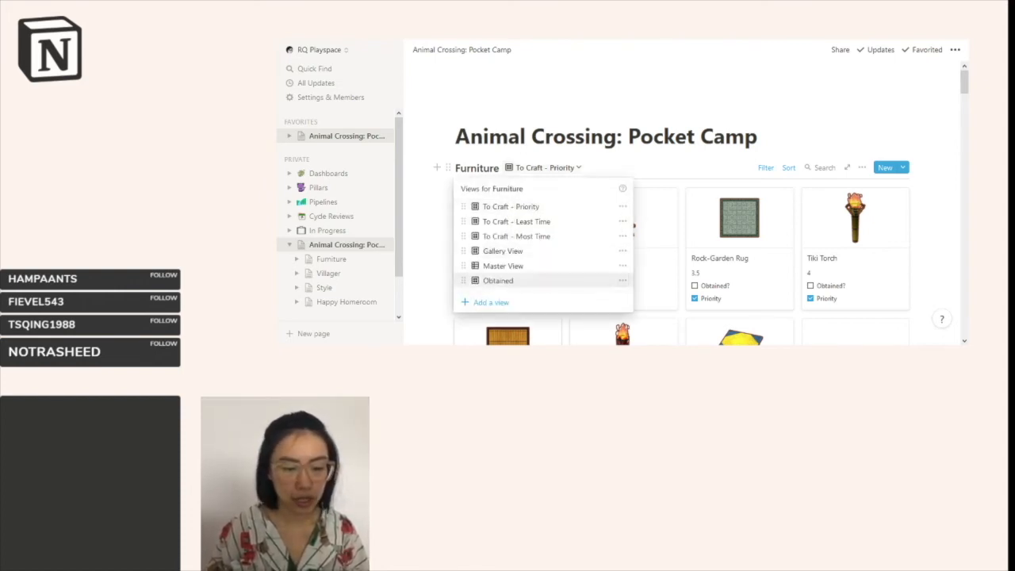
{"action": "left_click", "coordinate": [618, 282]}
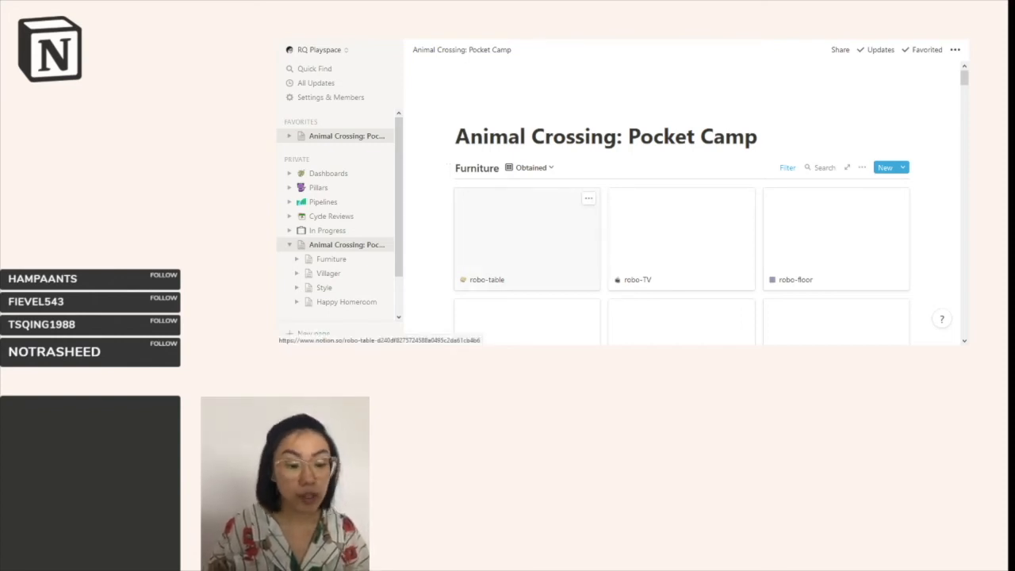
{"action": "scroll", "coordinate": [682, 223], "scroll_direction": "down", "scroll_amount": 5}
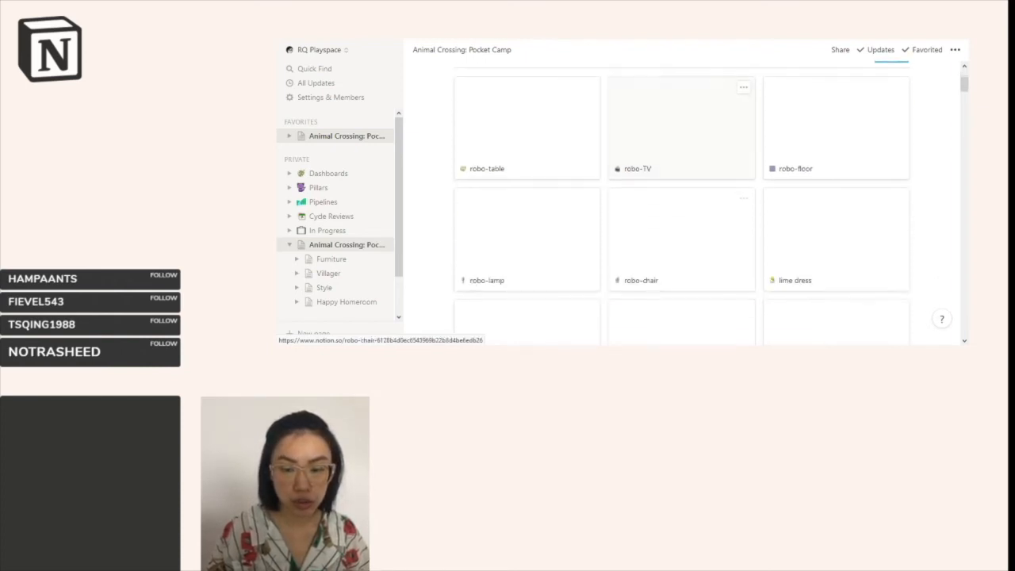
{"action": "scroll", "coordinate": [683, 222], "scroll_direction": "down", "scroll_amount": 8}
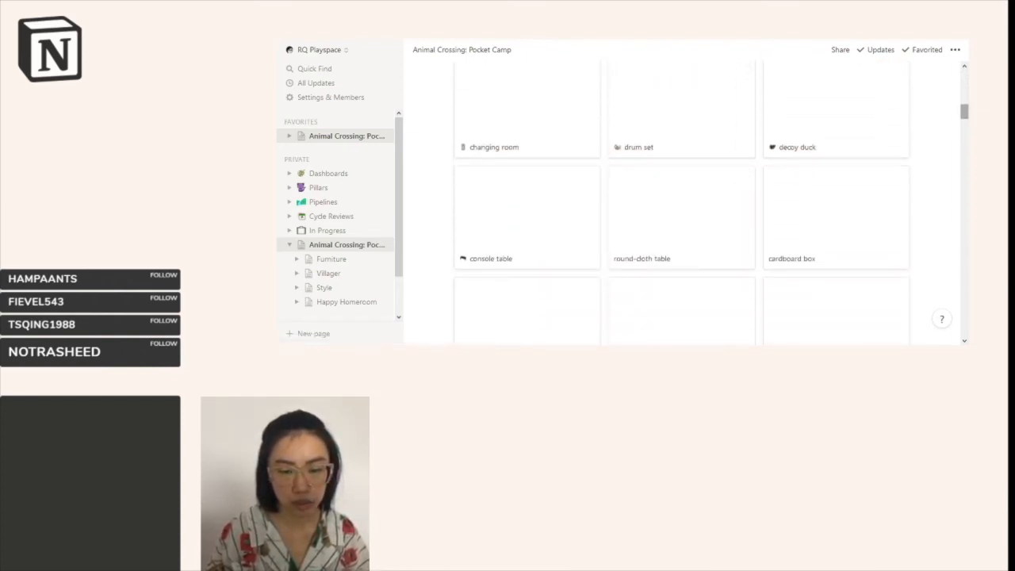
Step: Set the card preview of the Furniture database's Obtained view to Item Image
{"action": "scroll", "coordinate": [683, 222], "scroll_direction": "up", "scroll_amount": 13}
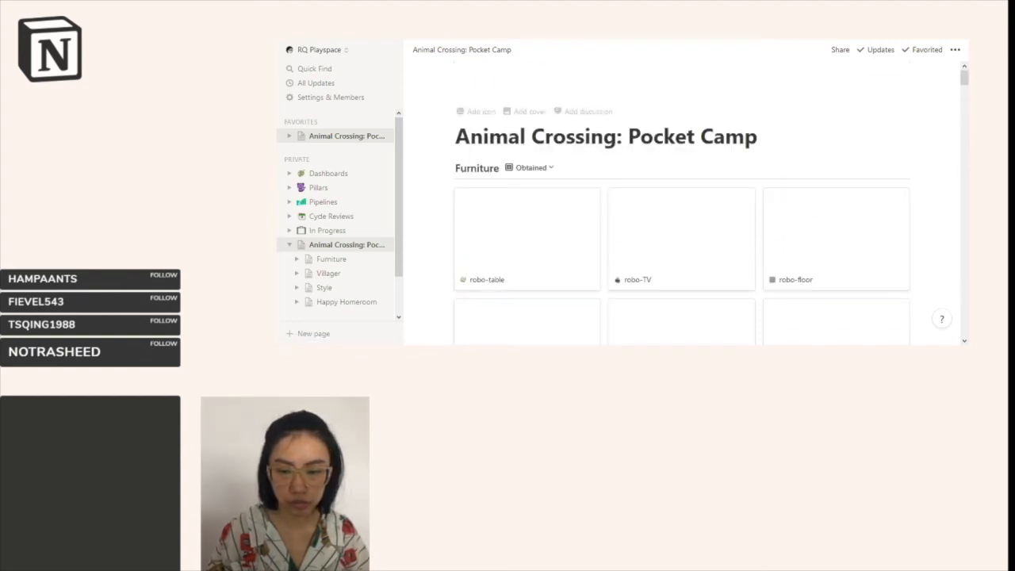
{"action": "left_click", "coordinate": [863, 167]}
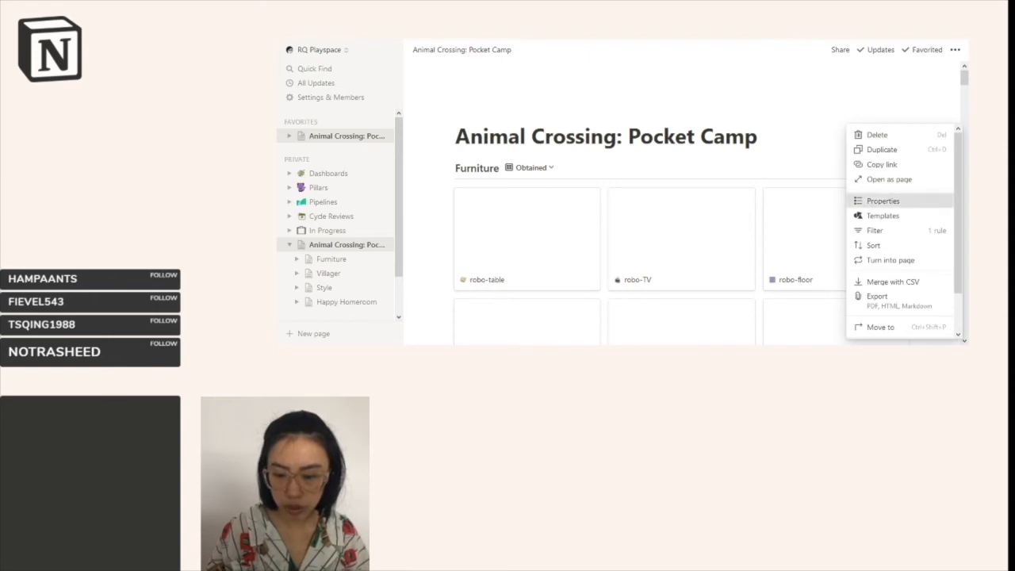
{"action": "left_click", "coordinate": [883, 201]}
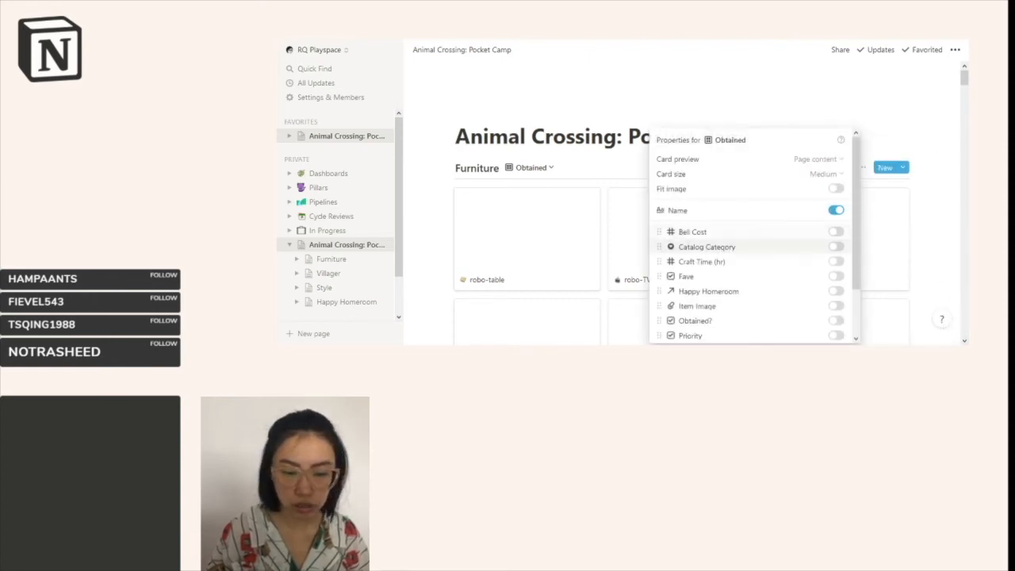
{"action": "left_click", "coordinate": [815, 159]}
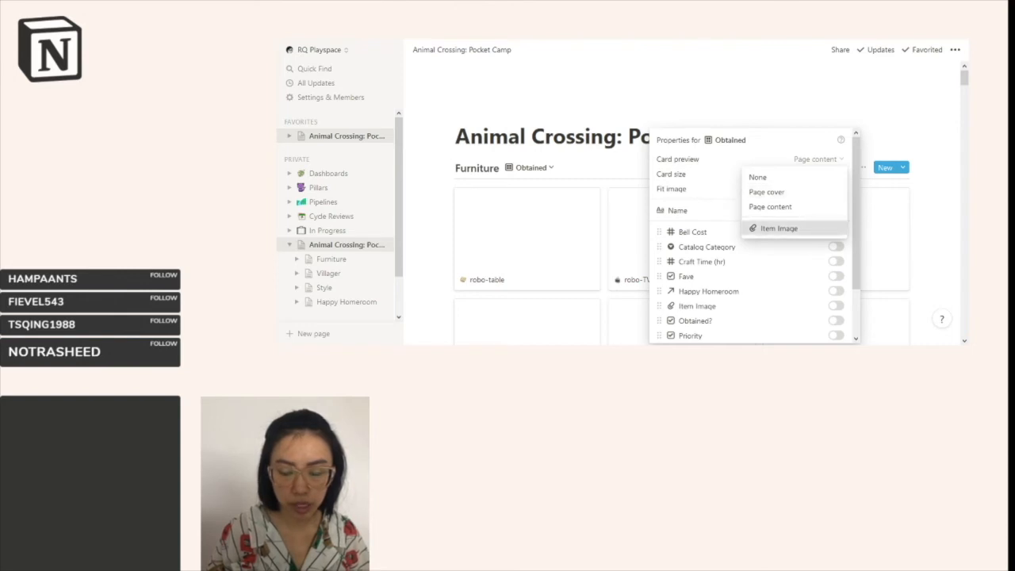
{"action": "left_click", "coordinate": [779, 228]}
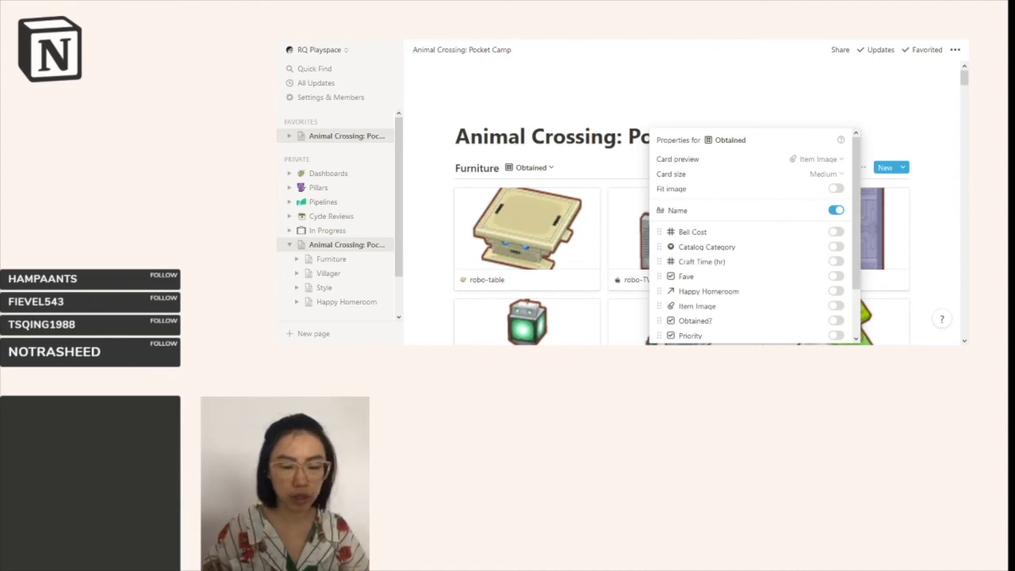
Step: Turn on Fit image and set the card size to Small for the Obtained view
{"action": "left_click", "coordinate": [836, 188]}
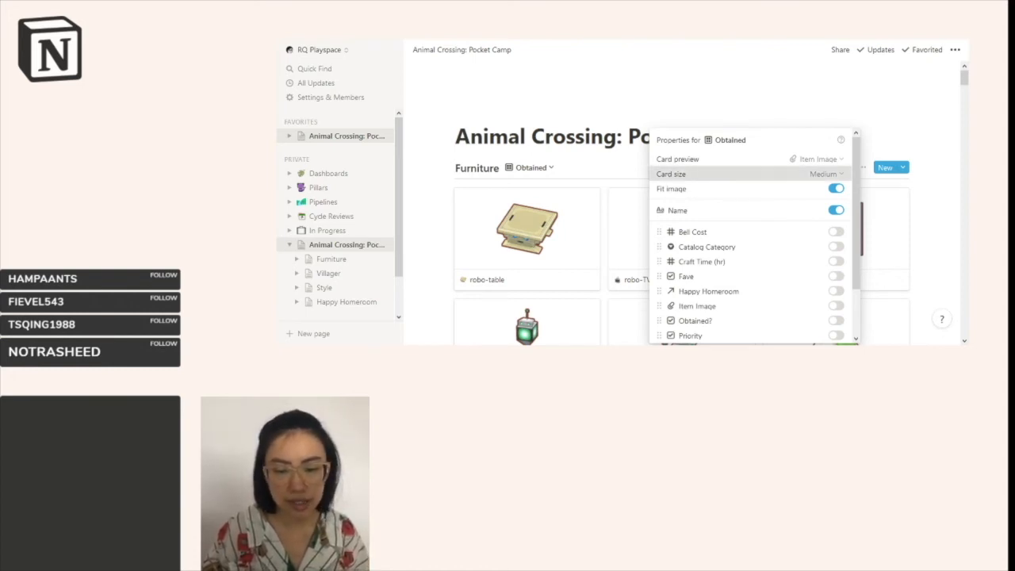
{"action": "left_click", "coordinate": [827, 174]}
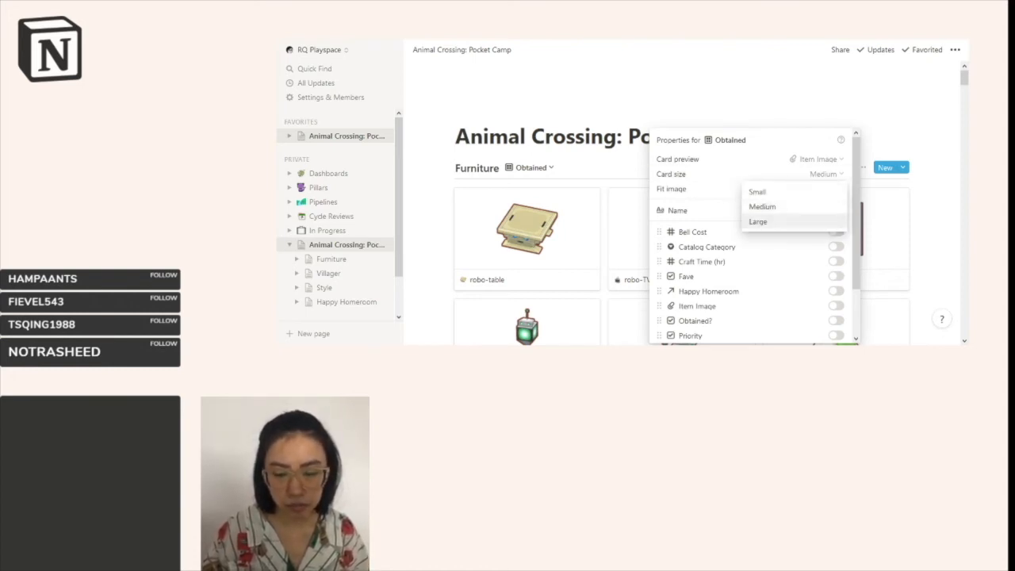
{"action": "left_click", "coordinate": [759, 192]}
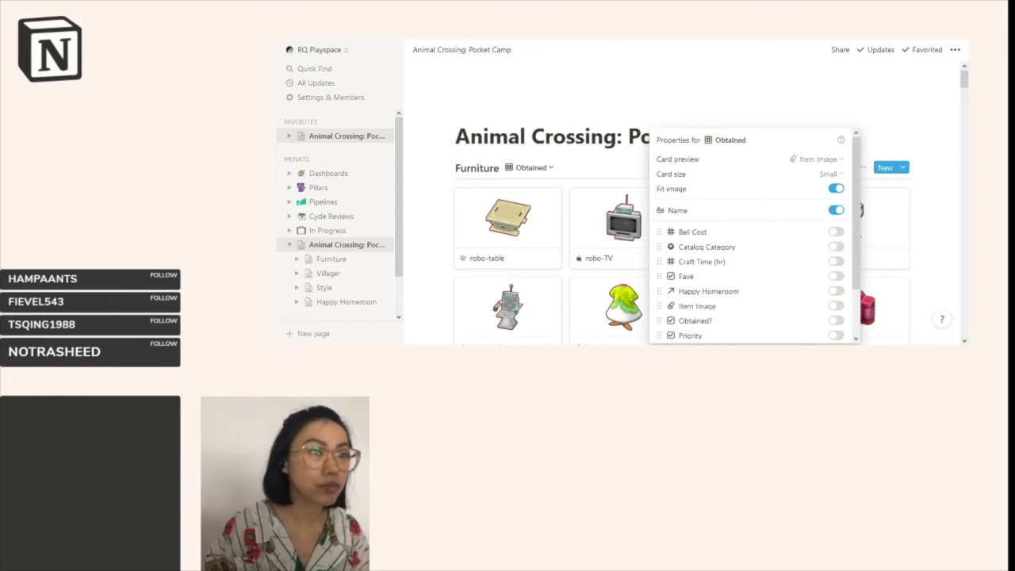
{"action": "key", "text": "Escape"}
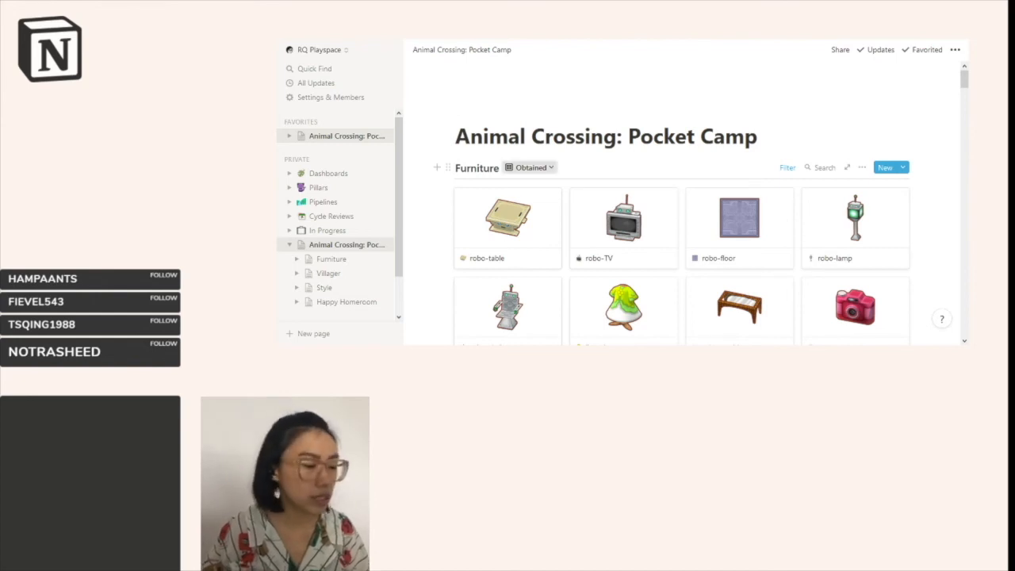
Step: Look at the Furniture database in its Master View table and in its Gallery View
{"action": "left_click", "coordinate": [530, 168]}
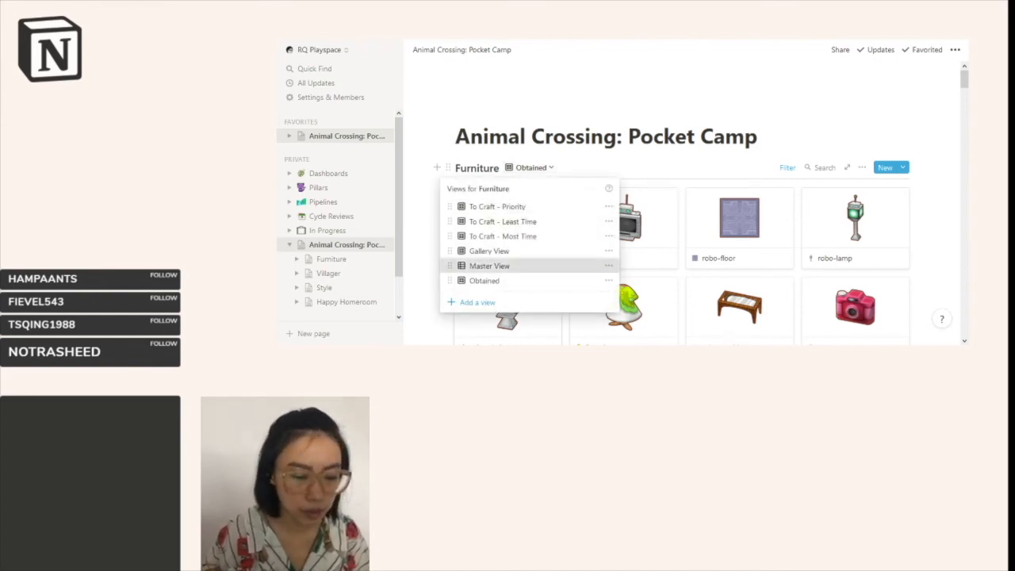
{"action": "left_click", "coordinate": [489, 266]}
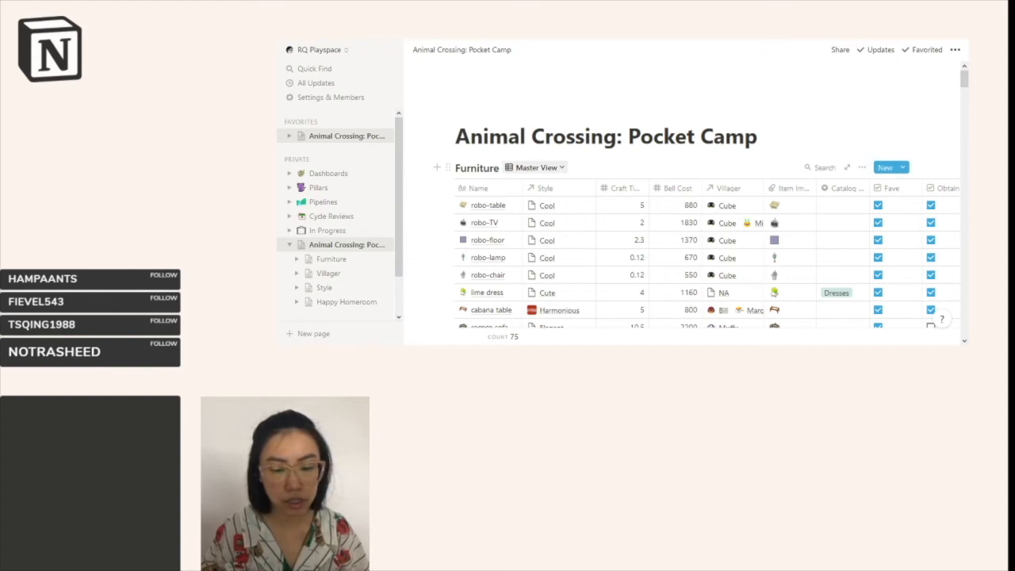
{"action": "left_click", "coordinate": [524, 168]}
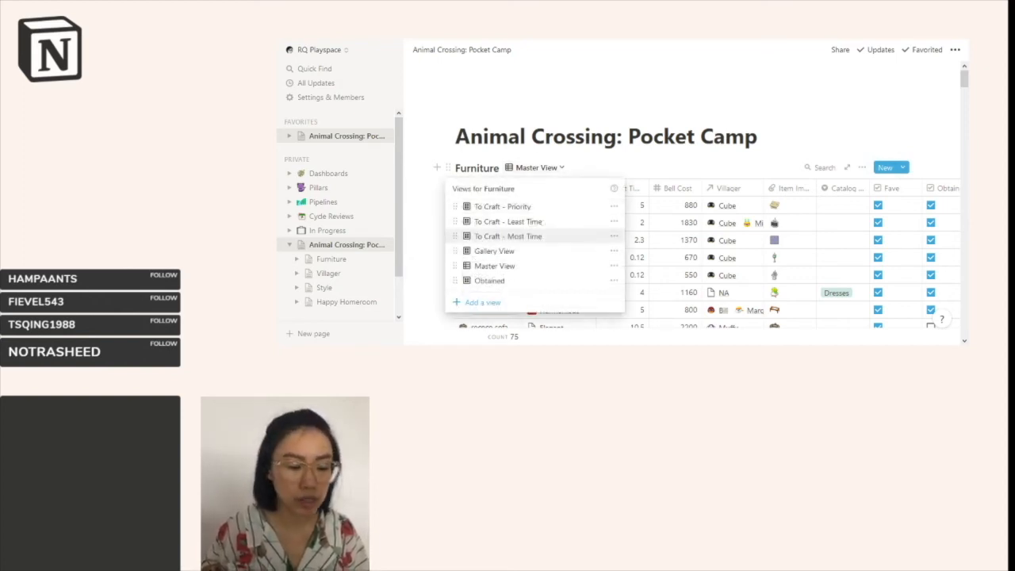
{"action": "left_click", "coordinate": [494, 251]}
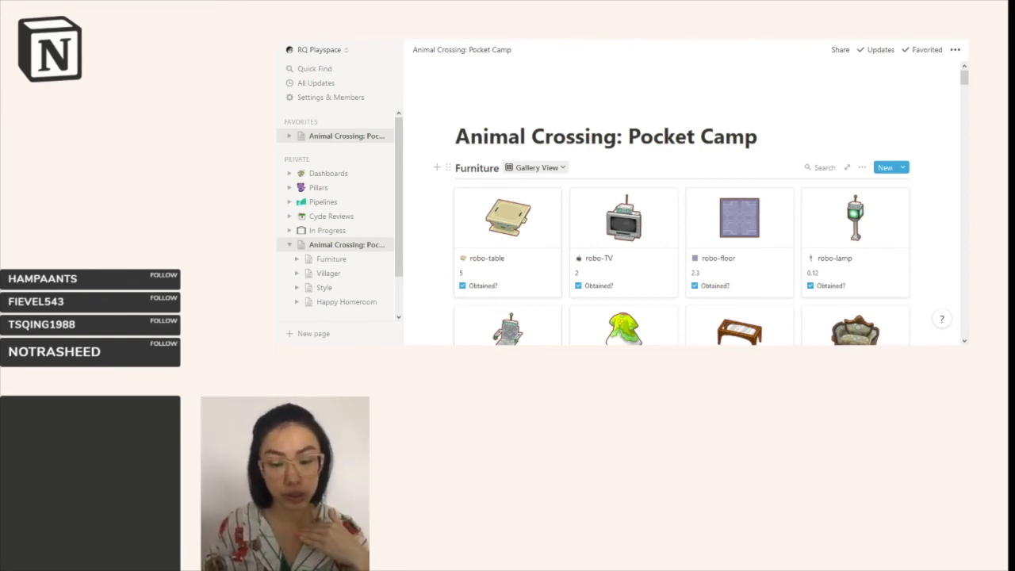
Step: Switch the Furniture database to the To Craft - Most Time view and review its filter and sort rules
{"action": "left_click", "coordinate": [537, 168]}
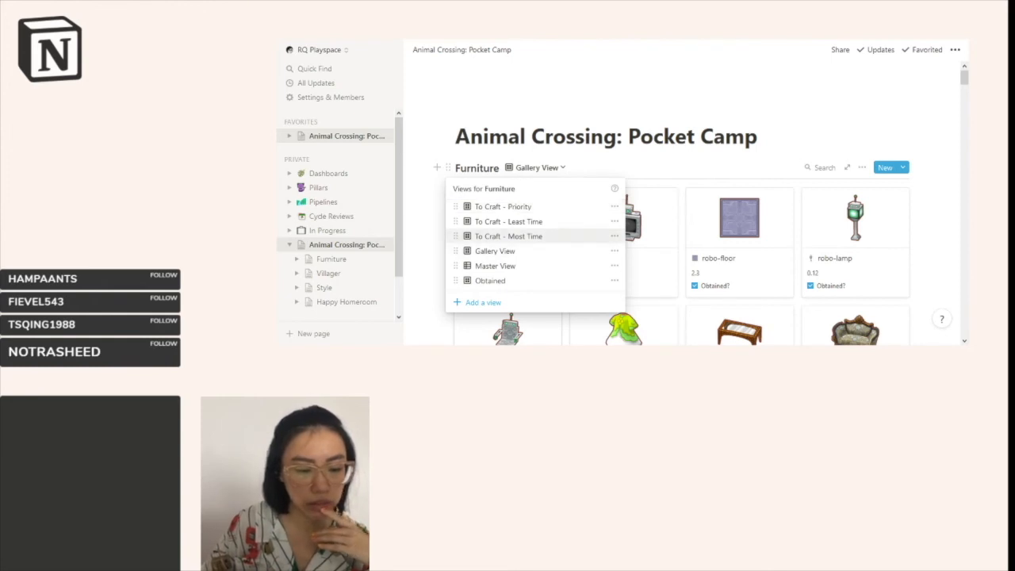
{"action": "left_click", "coordinate": [509, 237]}
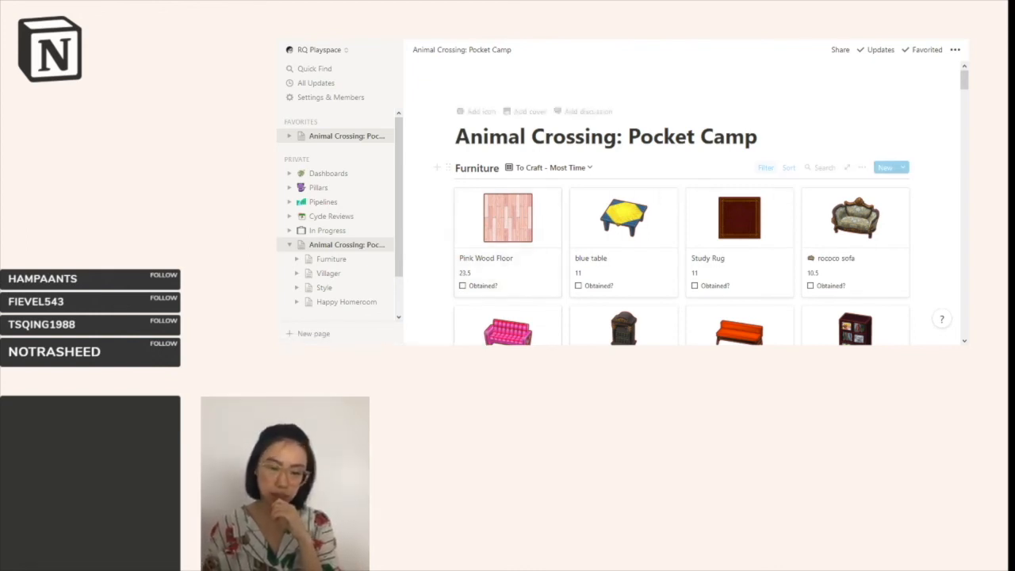
{"action": "left_click", "coordinate": [765, 168]}
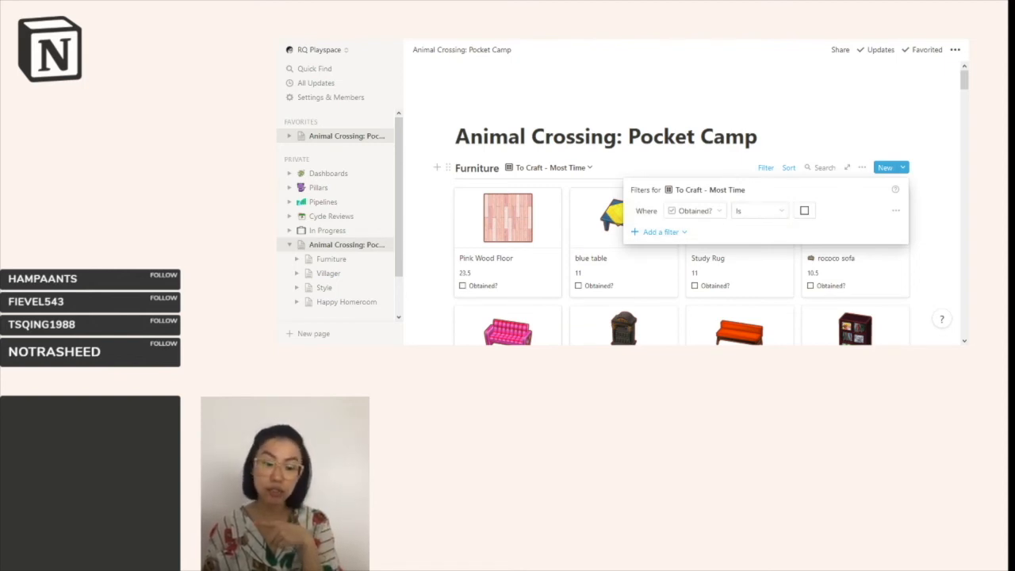
{"action": "key", "text": "Escape"}
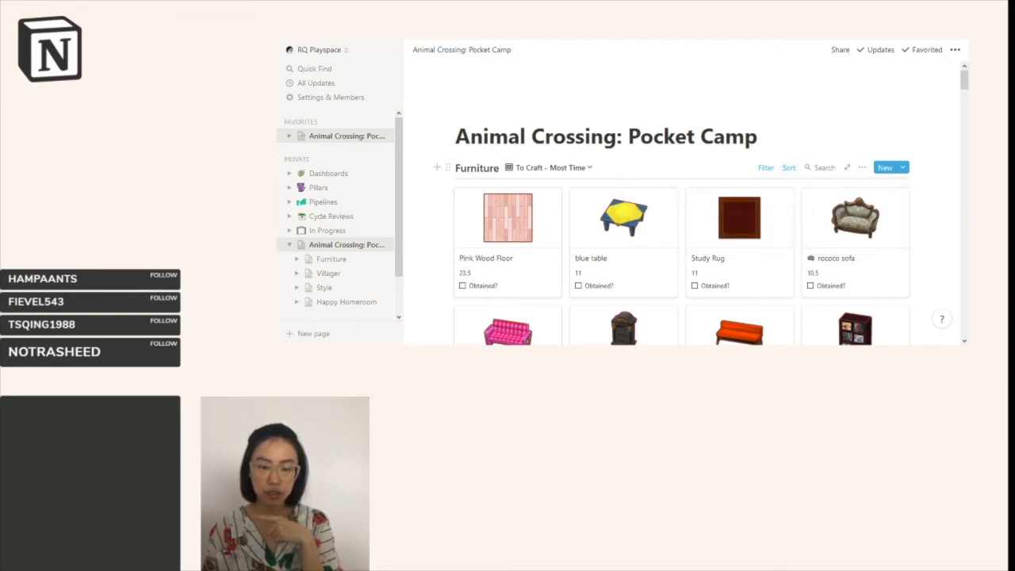
{"action": "left_click", "coordinate": [789, 167]}
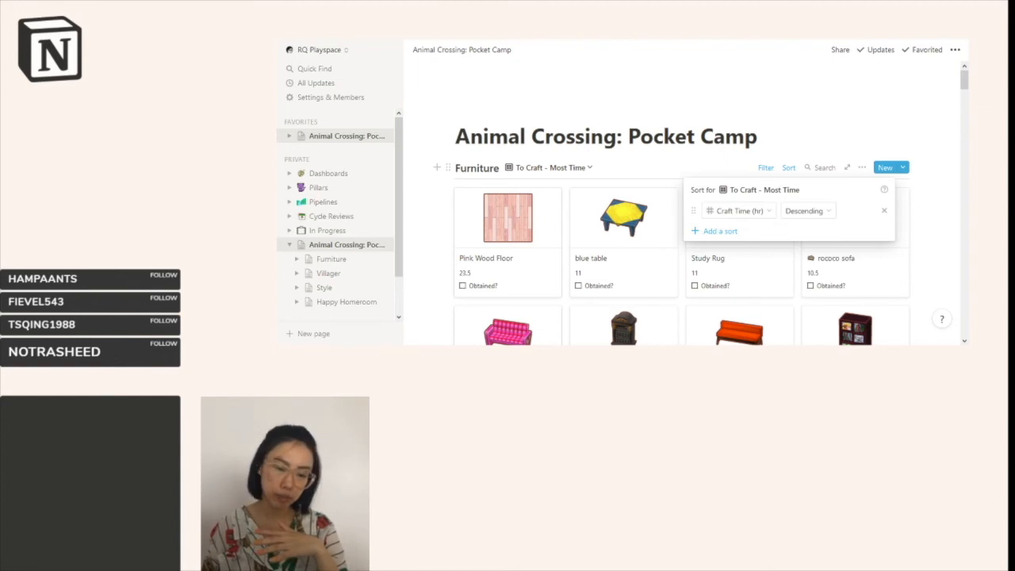
{"action": "key", "text": "Escape"}
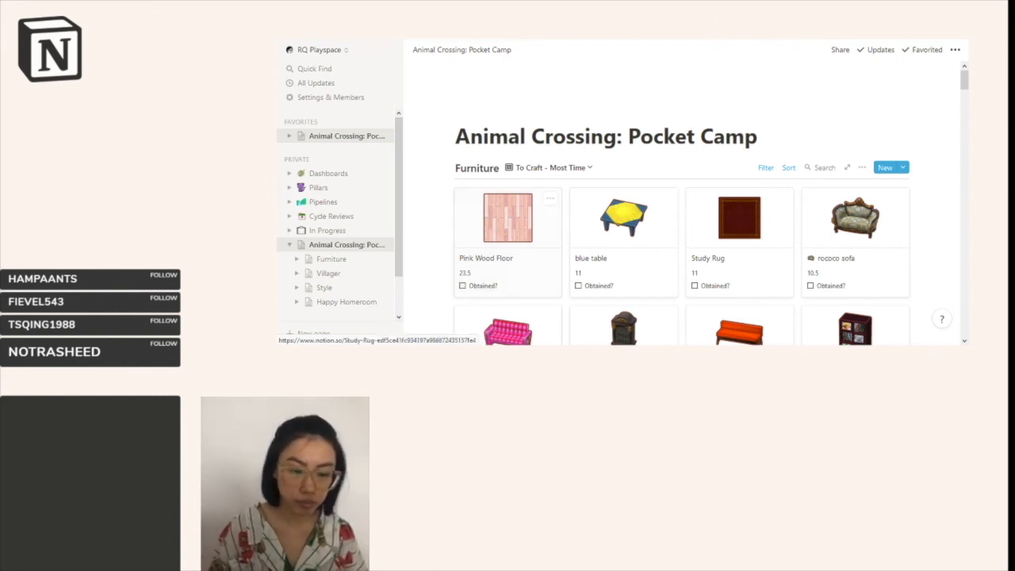
Step: Show the To Craft - Least Time view of the Furniture database and examine its filter and sort settings
{"action": "left_click", "coordinate": [550, 167]}
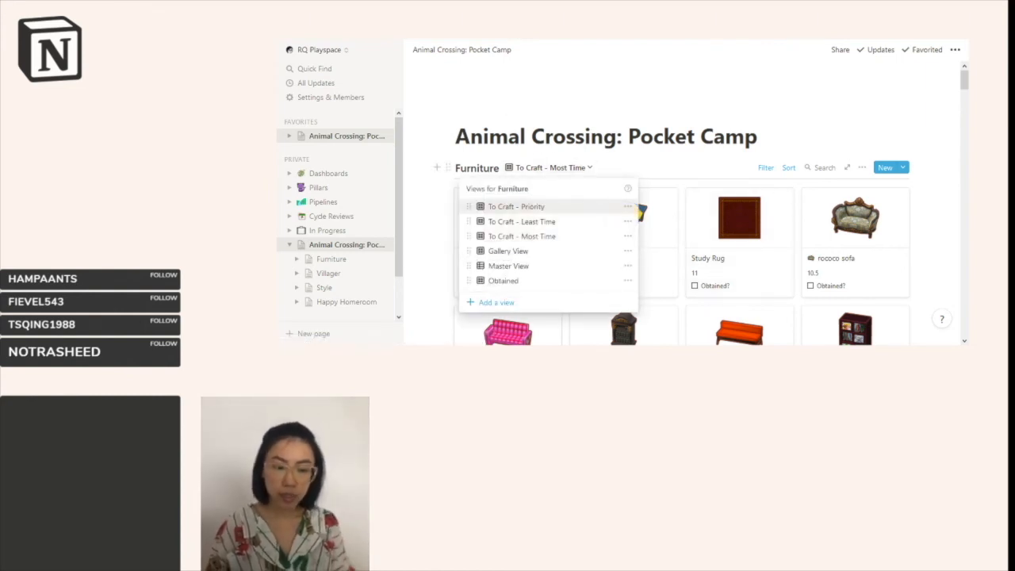
{"action": "left_click", "coordinate": [522, 221]}
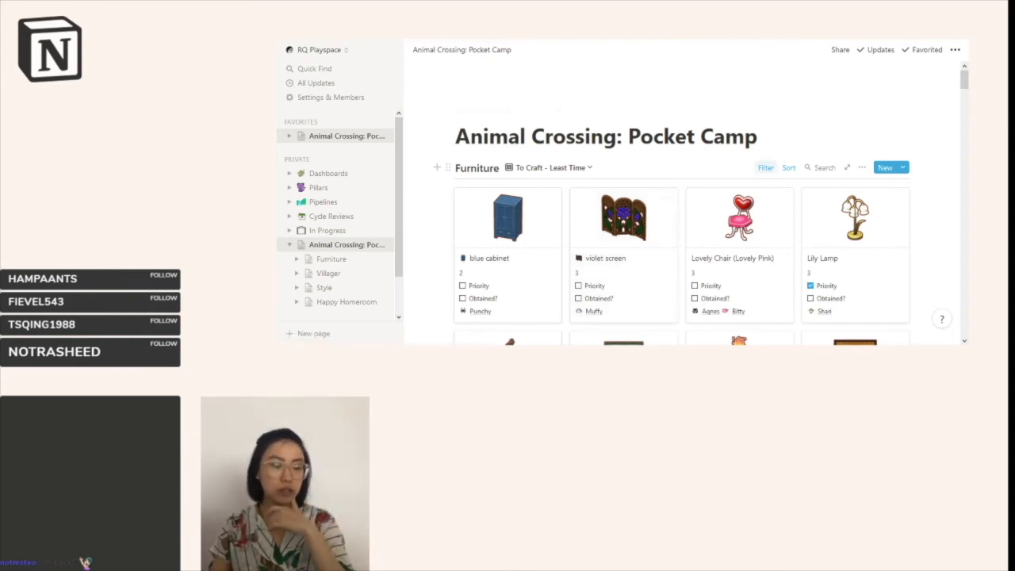
{"action": "left_click", "coordinate": [766, 168]}
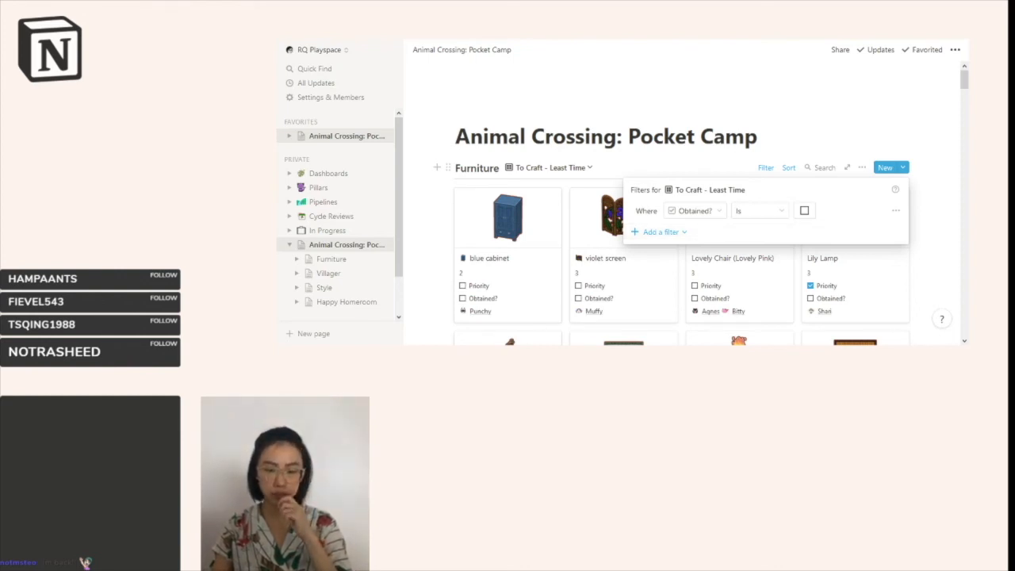
{"action": "left_click", "coordinate": [790, 168]}
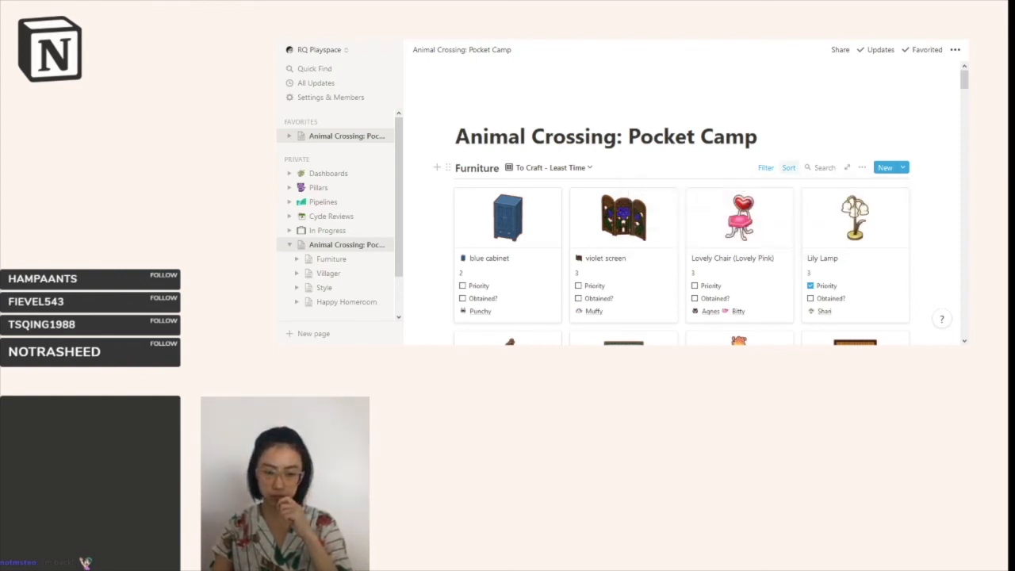
{"action": "left_click", "coordinate": [790, 168]}
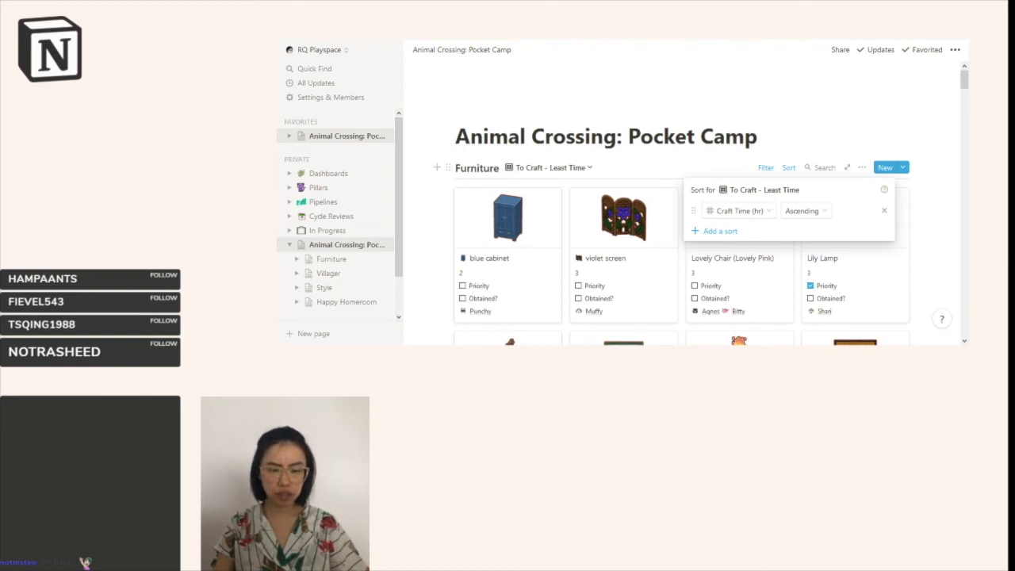
{"action": "key", "text": "Escape"}
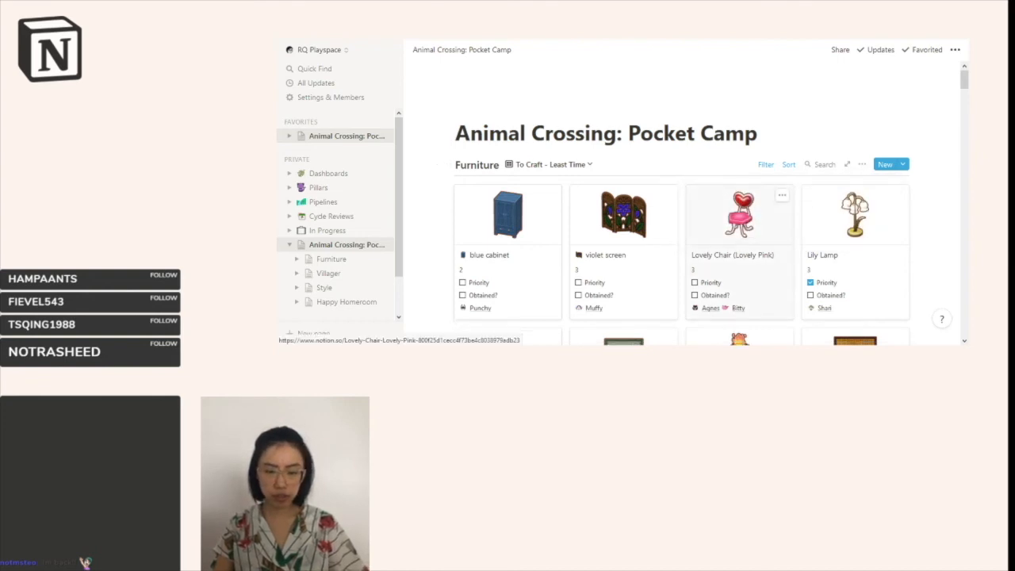
{"action": "scroll", "coordinate": [739, 238], "scroll_direction": "down", "scroll_amount": 1}
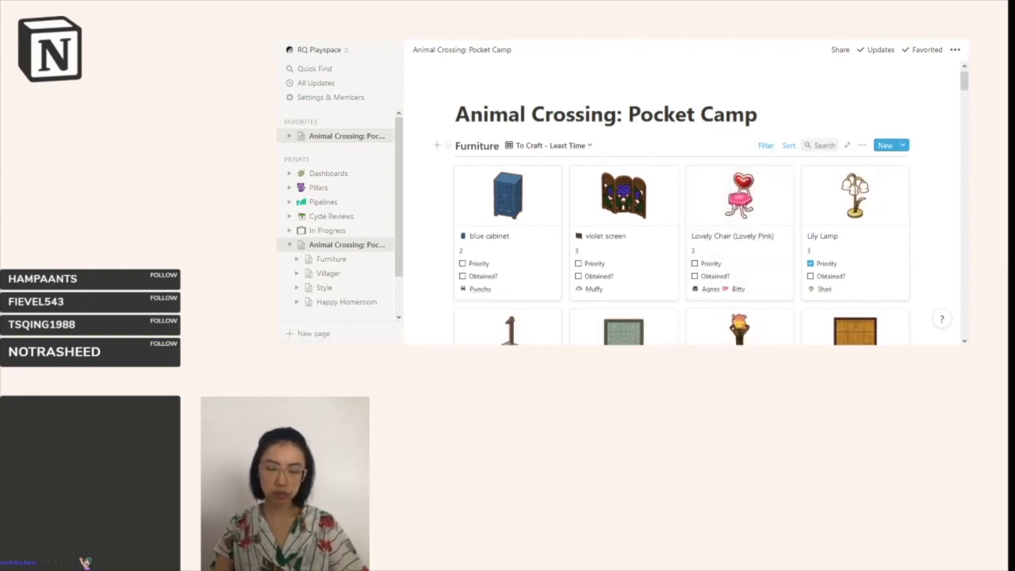
{"action": "left_click", "coordinate": [788, 145]}
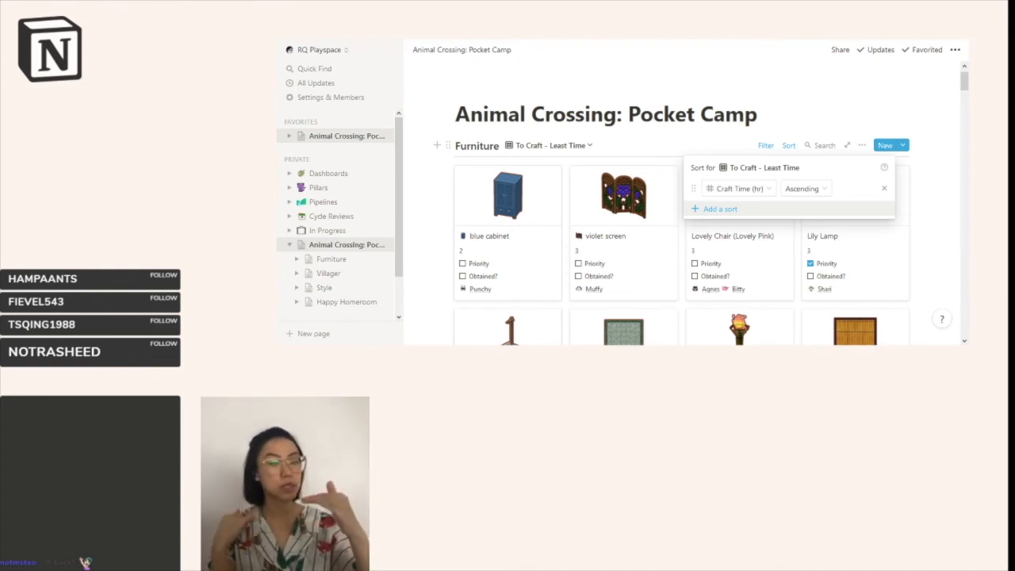
{"action": "key", "text": "Escape"}
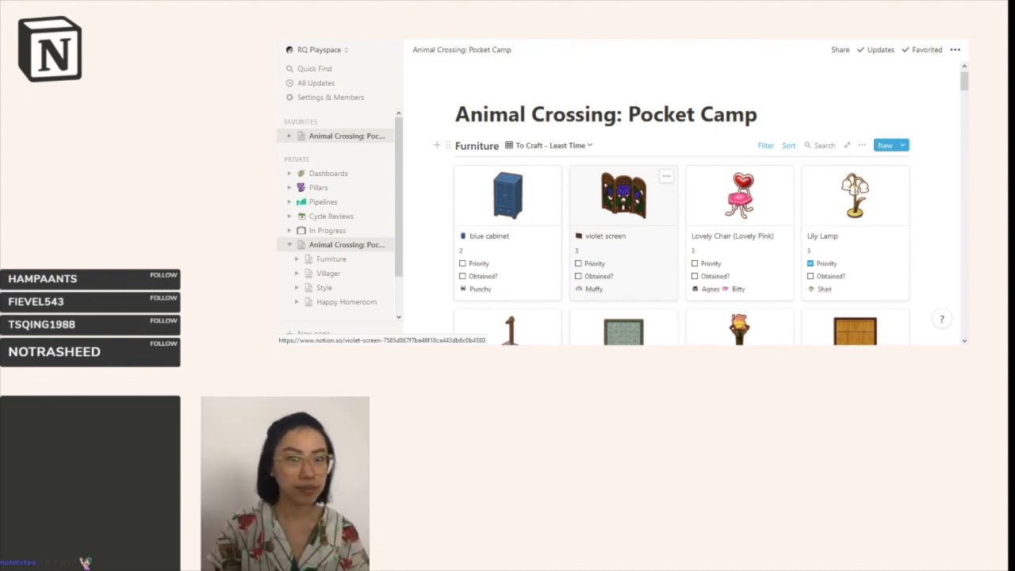
Step: Open the To Craft - Priority view of the Furniture database and check its filter and sort rules
{"action": "left_click", "coordinate": [549, 145]}
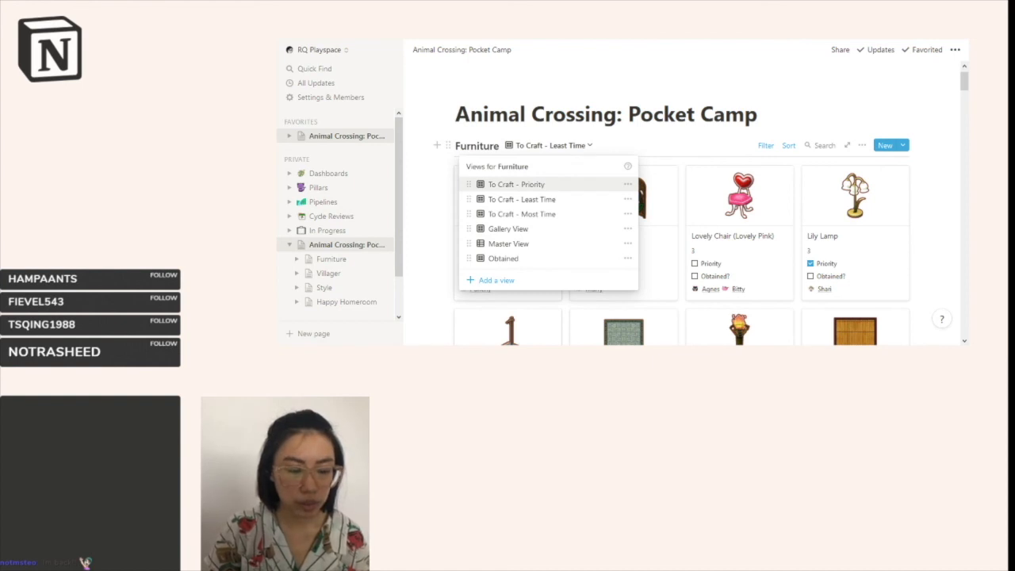
{"action": "left_click", "coordinate": [516, 184]}
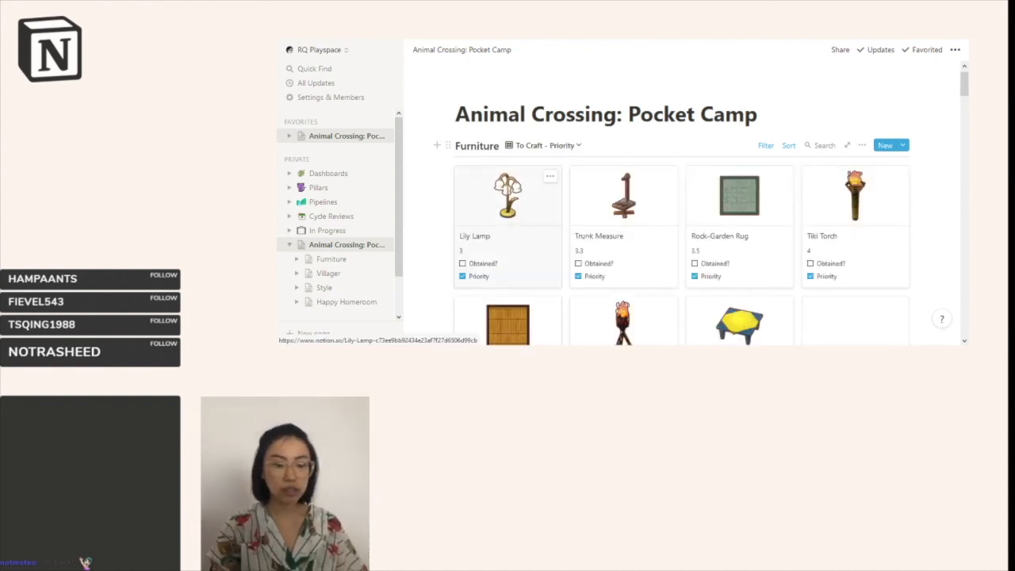
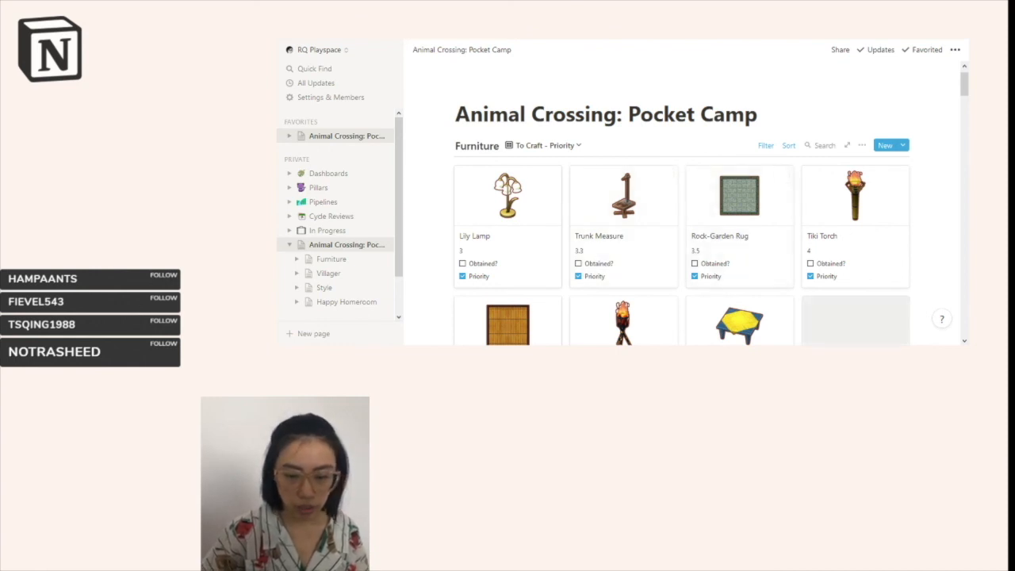
{"action": "scroll", "coordinate": [682, 238], "scroll_direction": "down", "scroll_amount": 1}
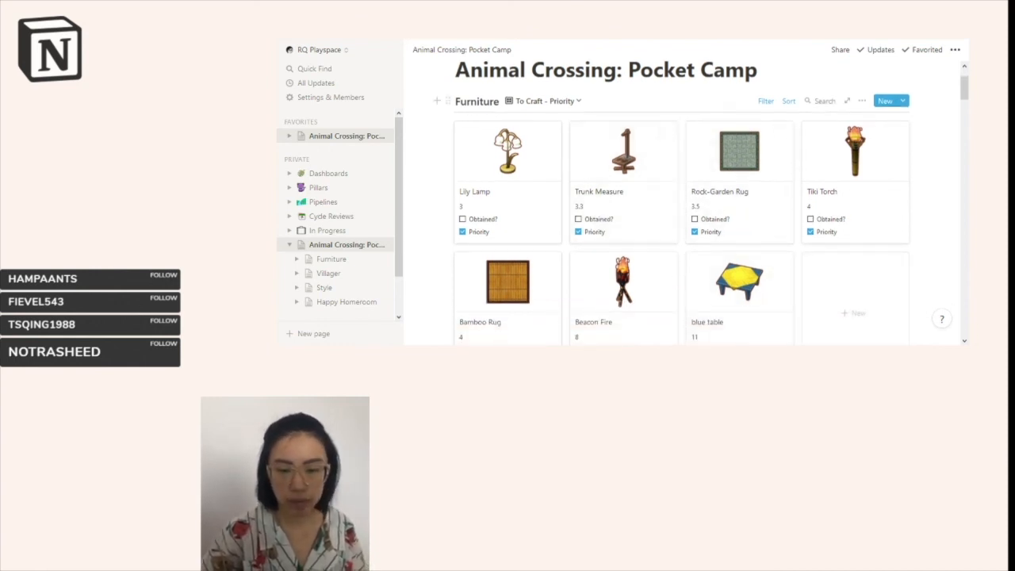
{"action": "left_click", "coordinate": [765, 101]}
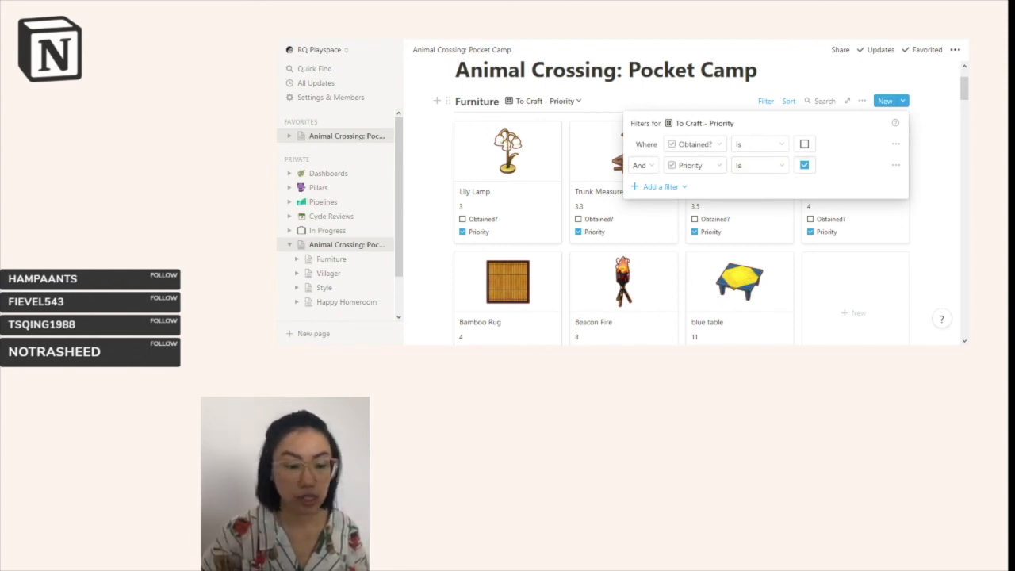
{"action": "key", "text": "Escape"}
{"action": "left_click", "coordinate": [789, 101]}
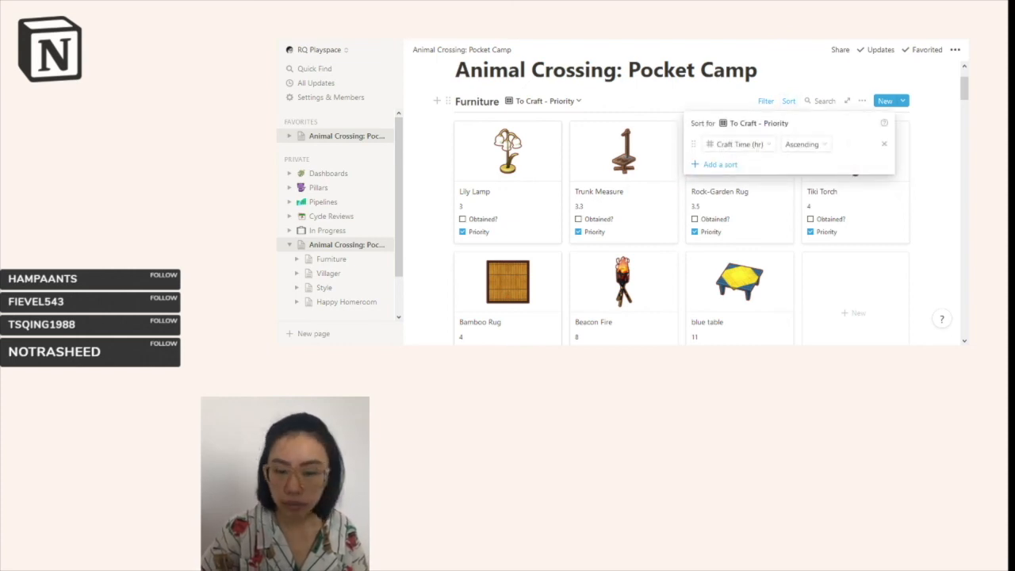
{"action": "key", "text": "Escape"}
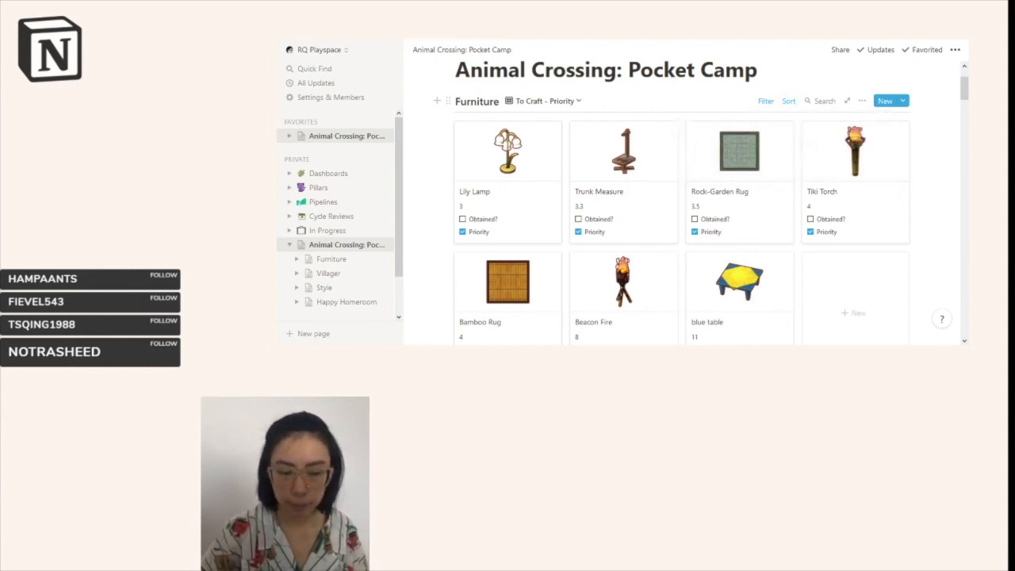
Step: Browse the priority furniture cards and the Sources links at the end of the page, and return to the Furniture and Villager galleries
{"action": "scroll", "coordinate": [682, 198], "scroll_direction": "down", "scroll_amount": 1}
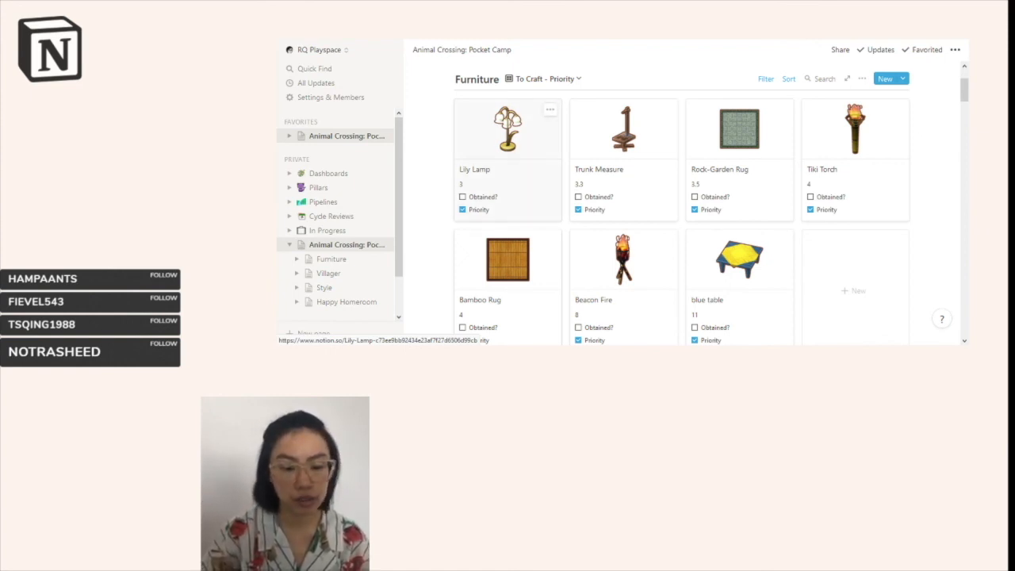
{"action": "scroll", "coordinate": [507, 158], "scroll_direction": "down", "scroll_amount": 1}
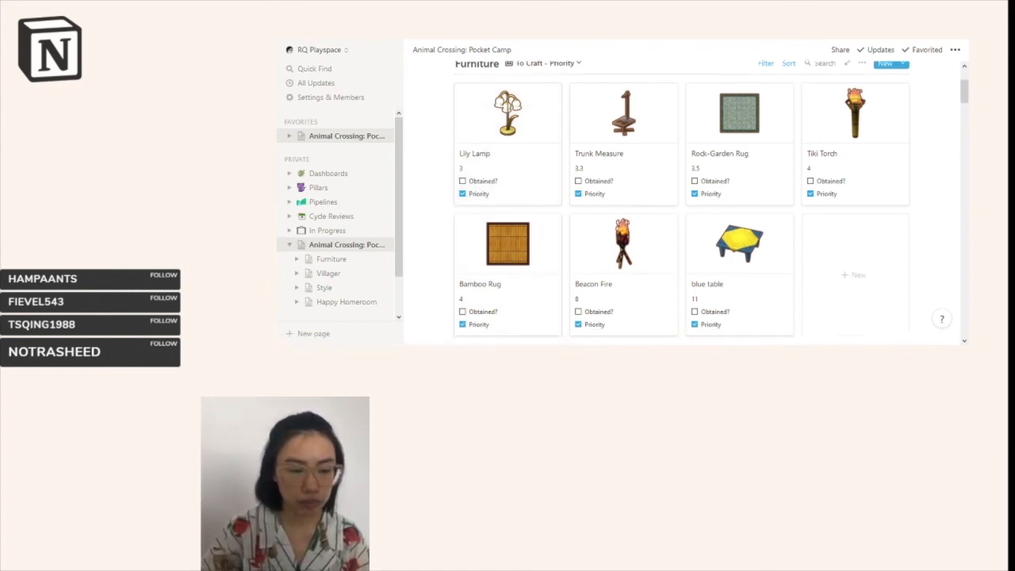
{"action": "scroll", "coordinate": [624, 159], "scroll_direction": "up", "scroll_amount": 1}
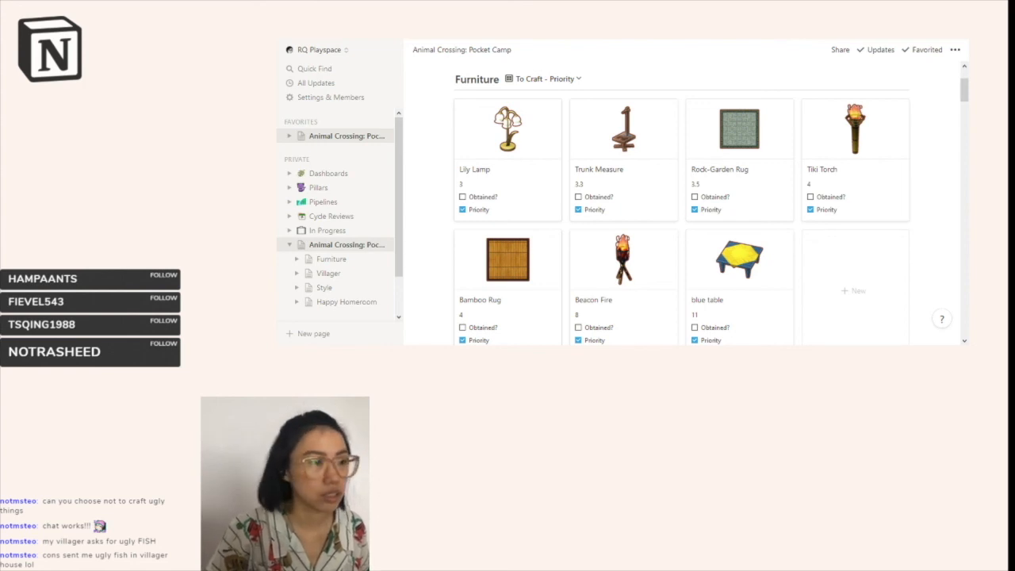
{"action": "key", "text": "Escape"}
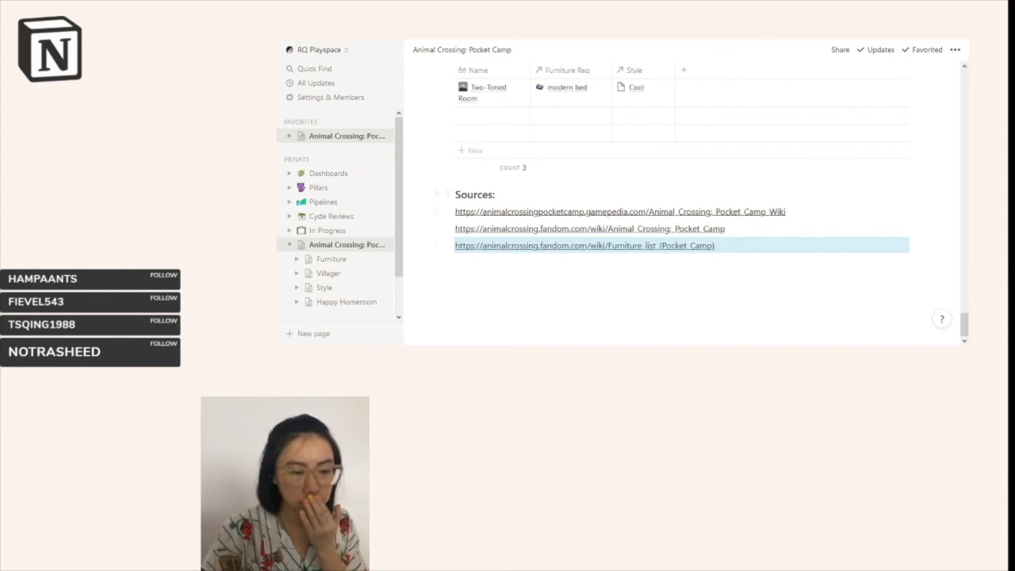
{"action": "scroll", "coordinate": [682, 207], "scroll_direction": "up", "scroll_amount": 20}
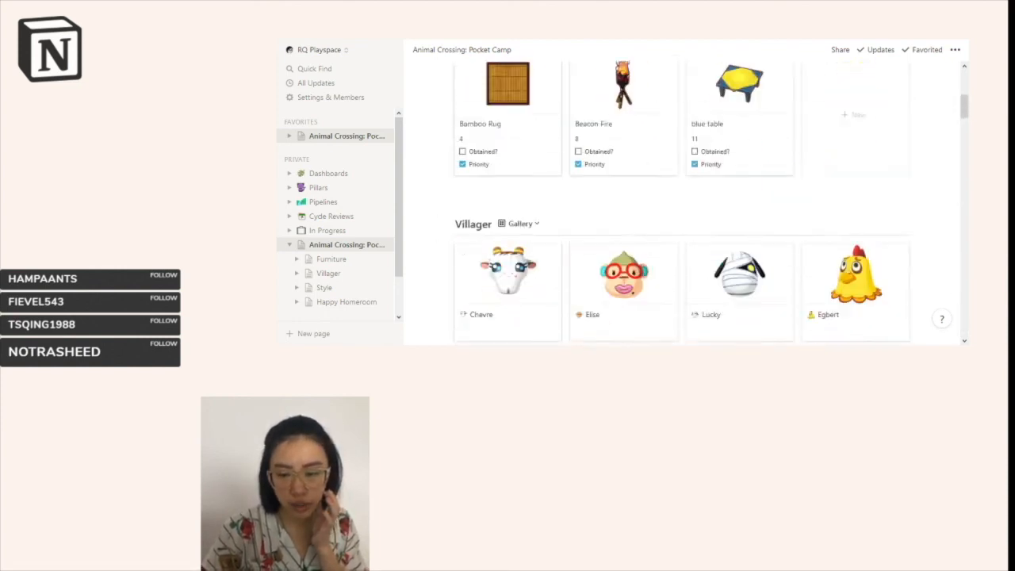